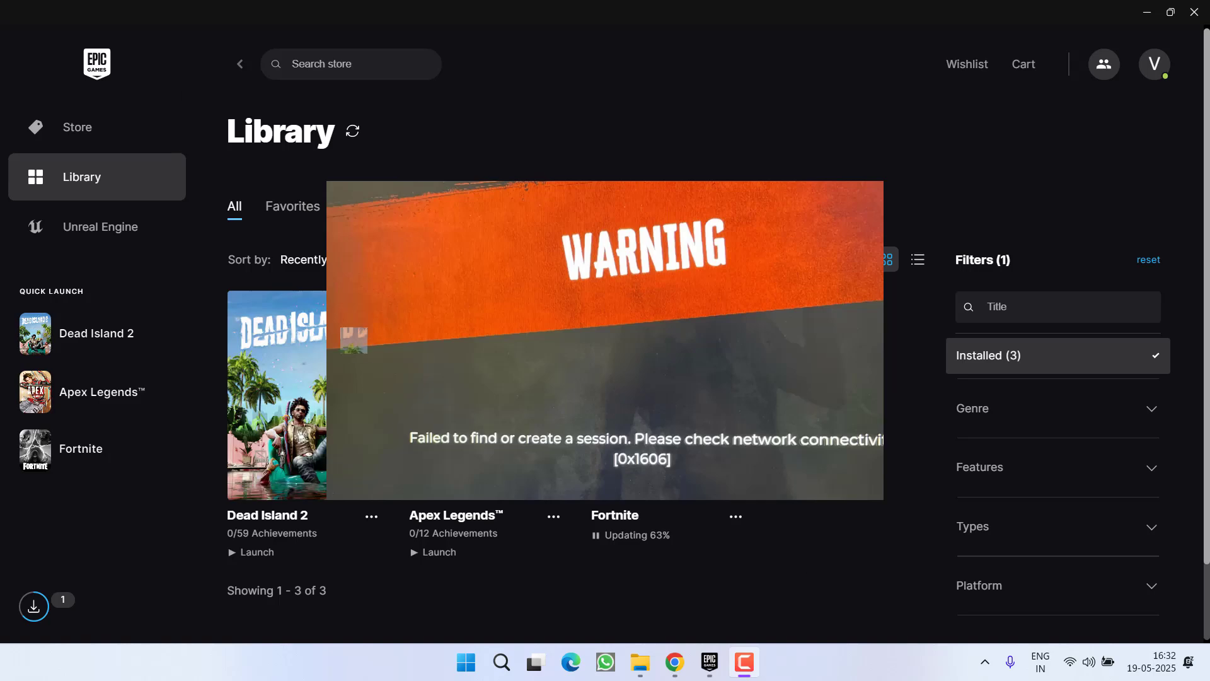
Step: Open the Network Connections window by running ncpa.cpl
right_click(474, 649)
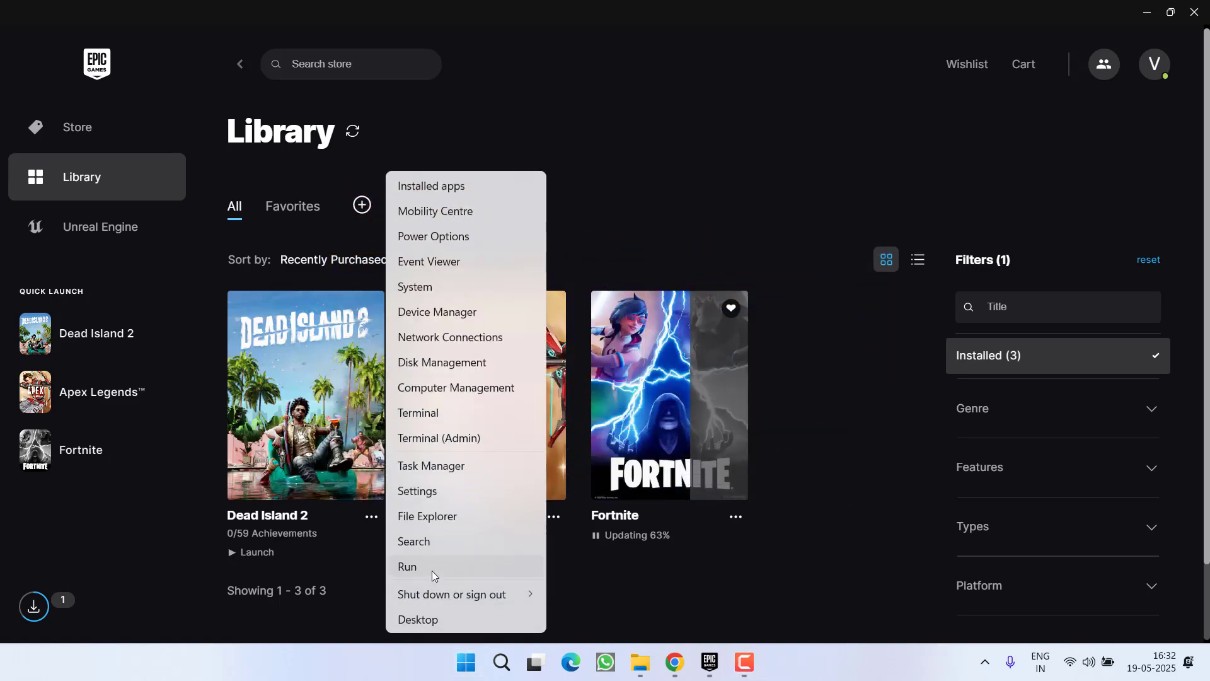
click(430, 563)
text(n)
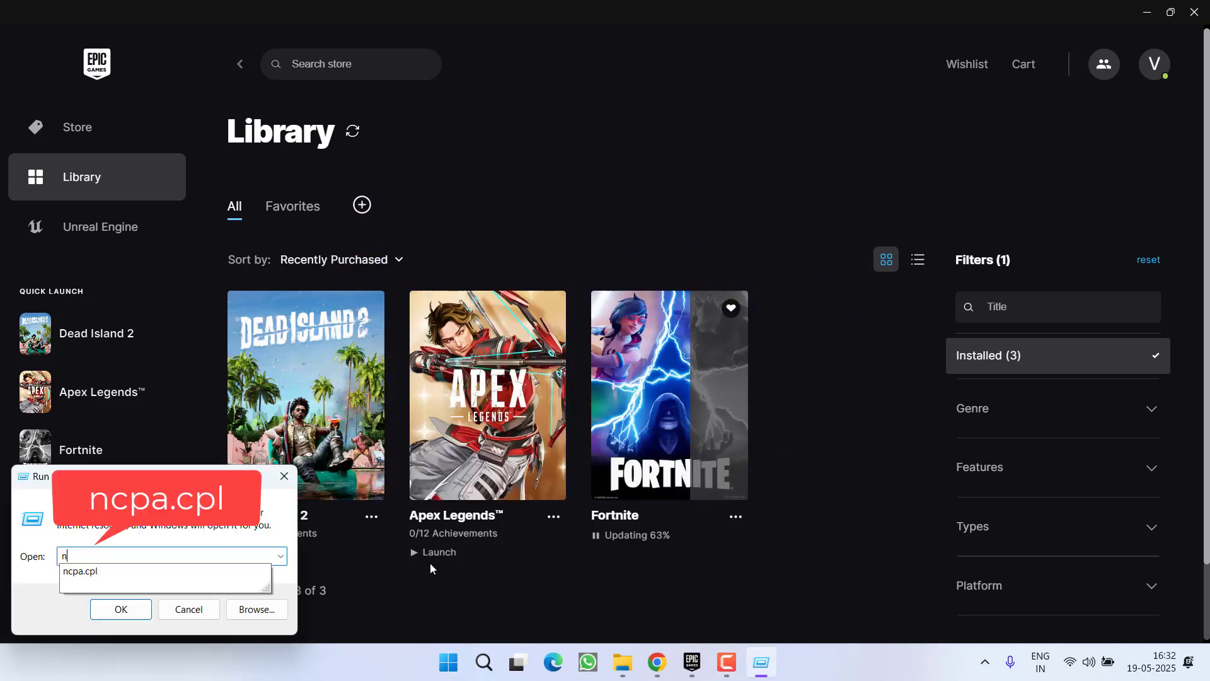
key(Down)
key(Return)
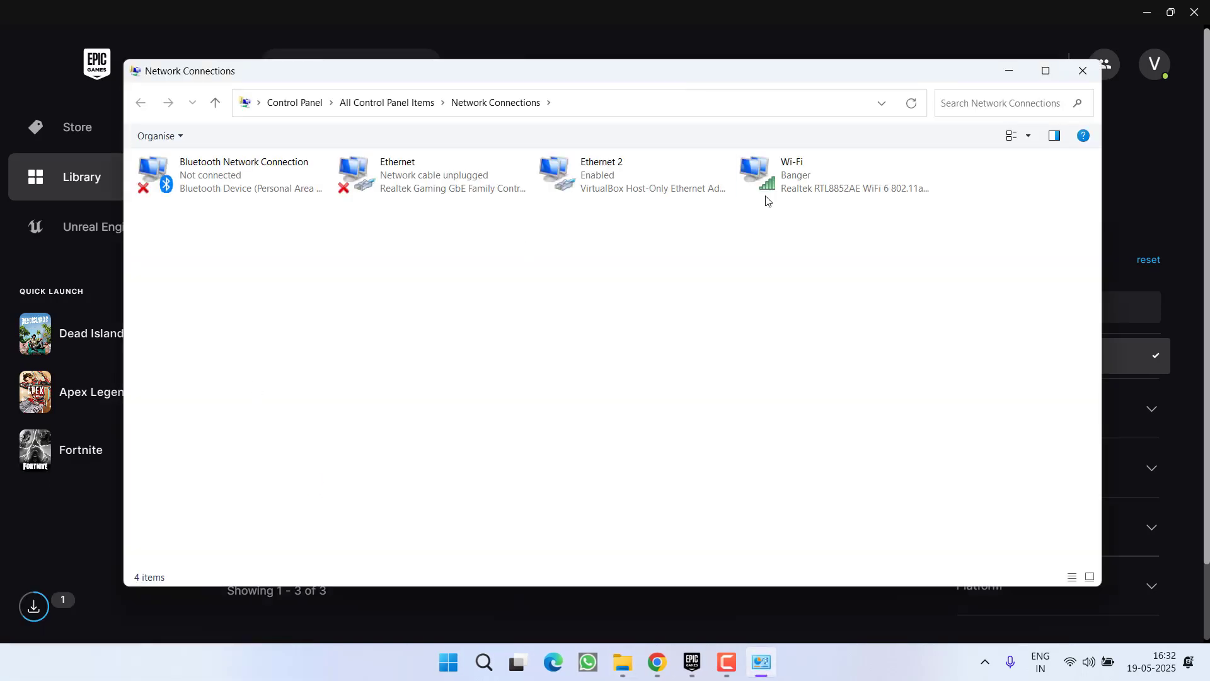
Step: Configure the Wi-Fi adapter's TCP/IPv4 properties with preferred DNS server 8.8.8.8 and alternative DNS server 8.8.4.4
right_click(770, 187)
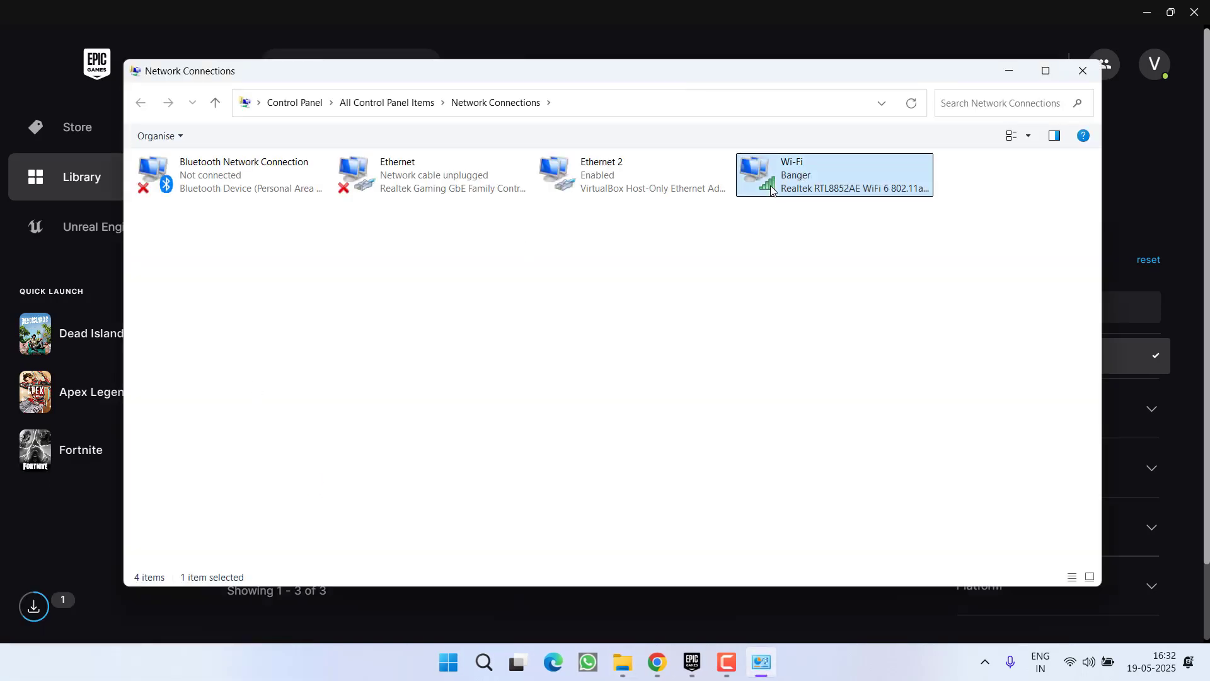
click(811, 358)
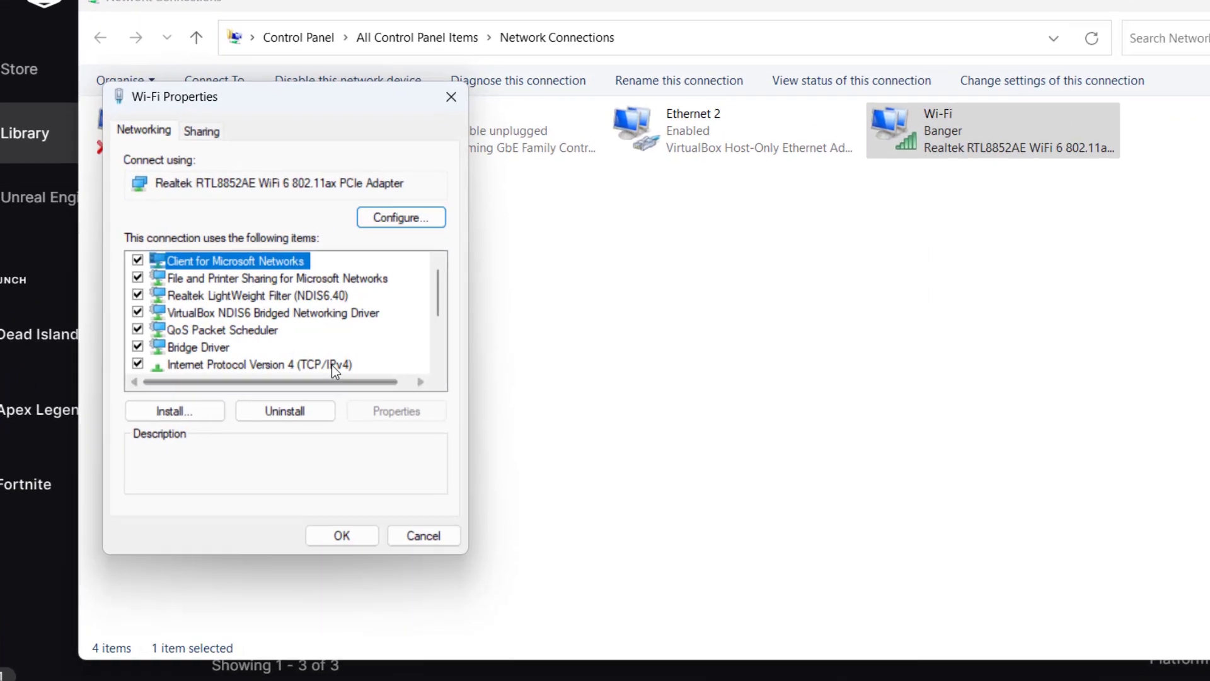
click(329, 356)
scroll(329, 355, down, 1)
click(415, 422)
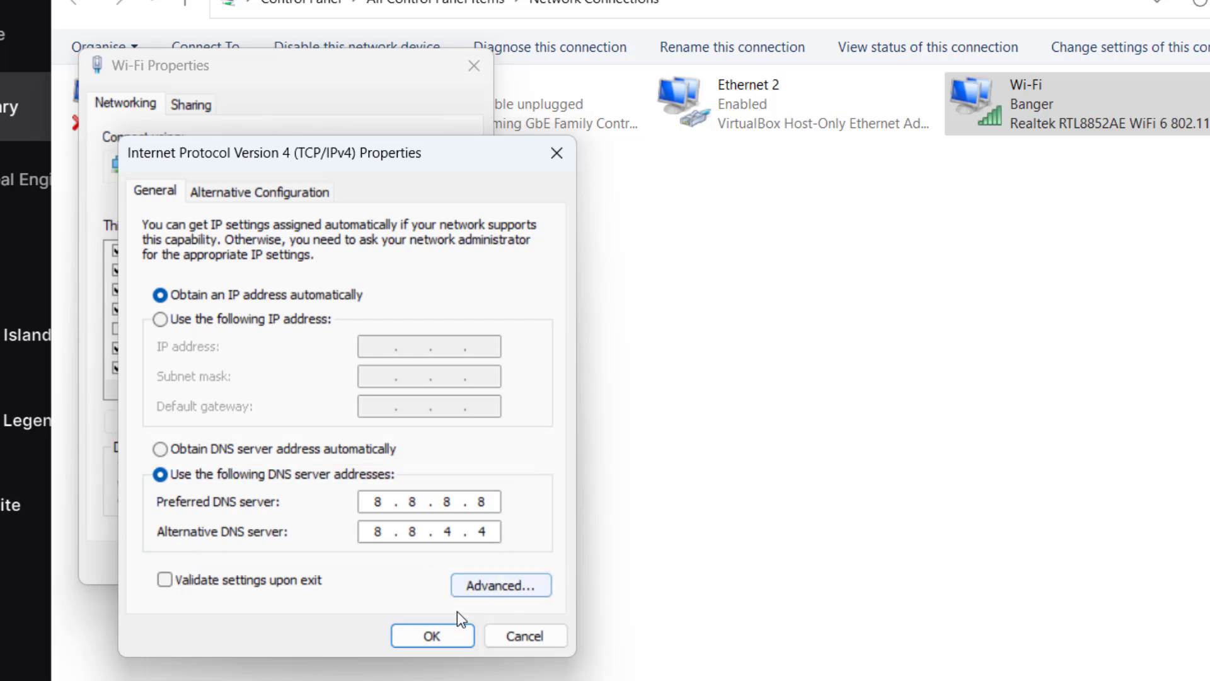
click(431, 635)
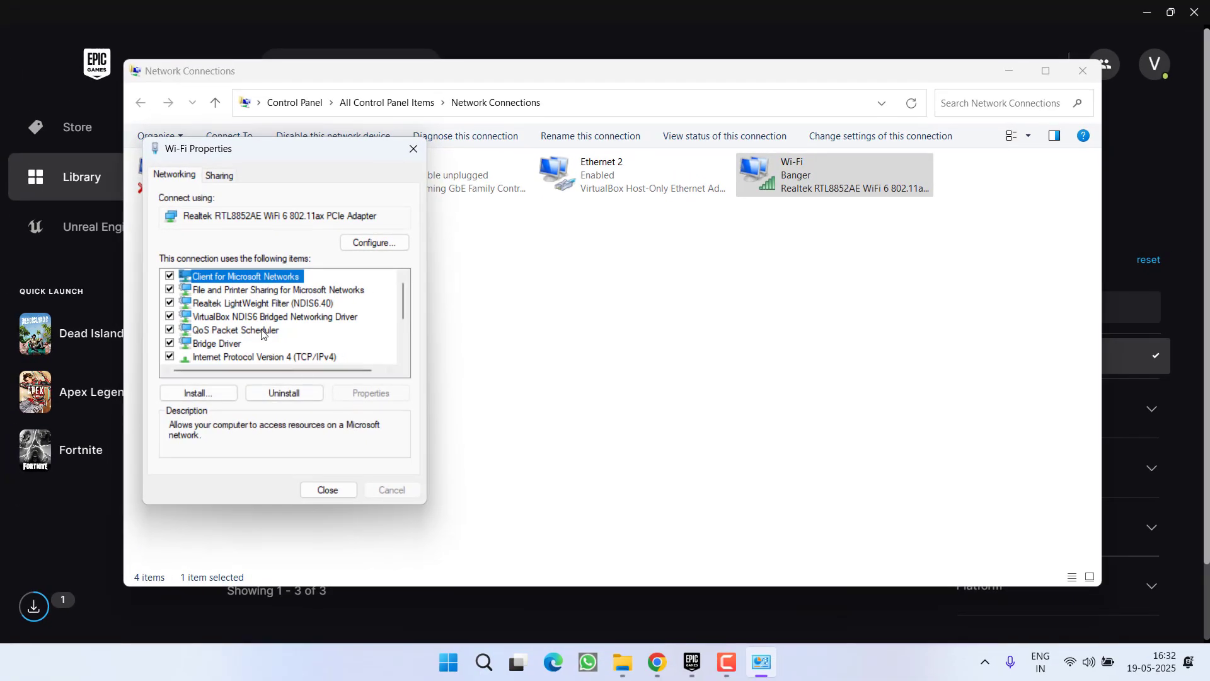
Step: Disable Internet Protocol Version 6 (TCP/IPv6) for the Wi-Fi adapter, close its properties and minimize Network Connections
click(231, 315)
scroll(231, 315, down, 1)
click(335, 356)
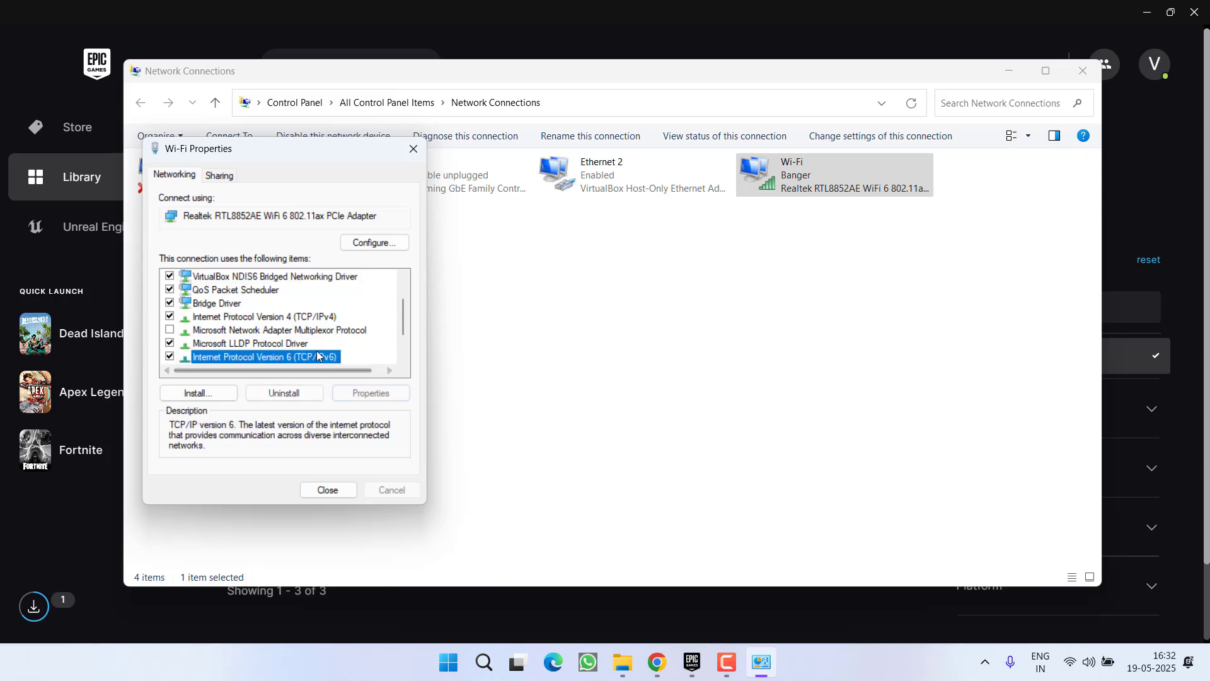
scroll(343, 350, down, 1)
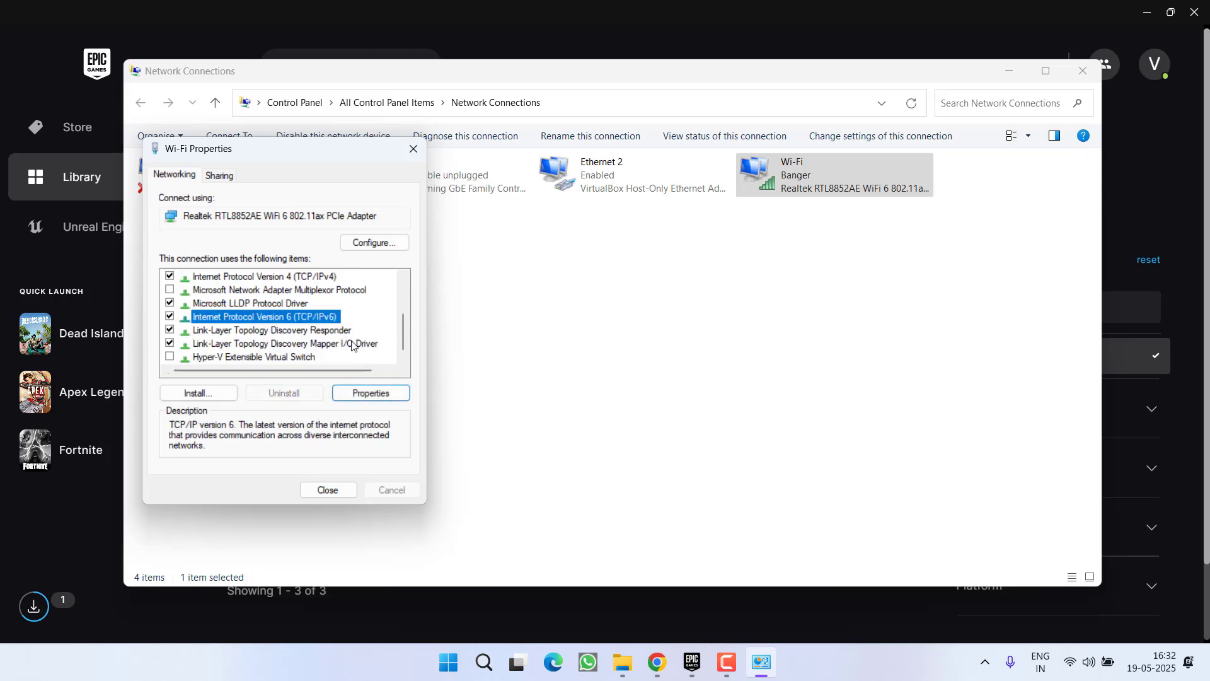
click(171, 317)
click(323, 490)
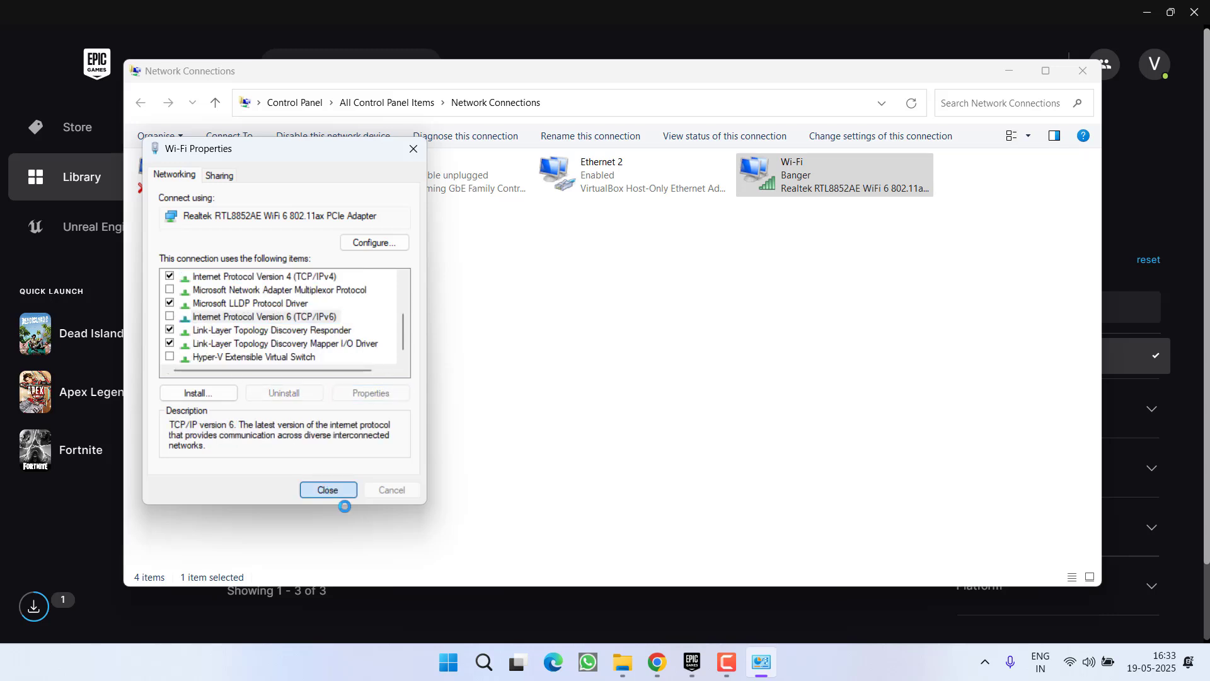
click(1009, 68)
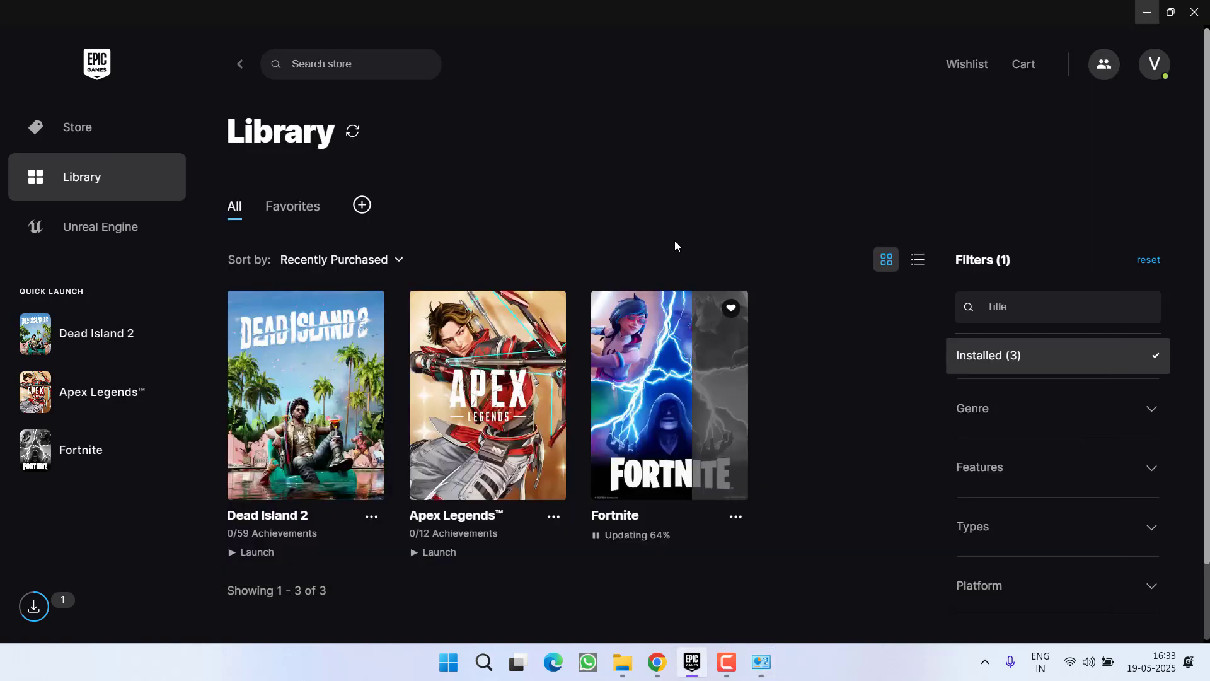
Step: Open the list of apps allowed through the firewall from Firewall & network protection in Windows Security
key(super)
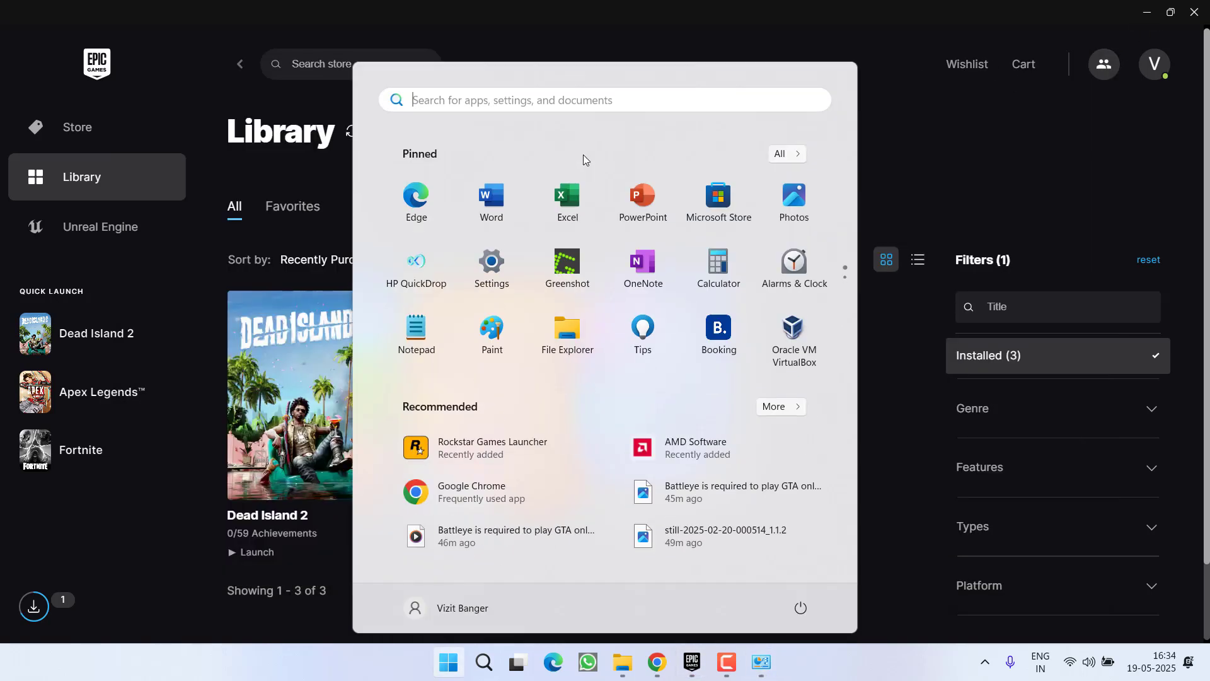
text(windows)
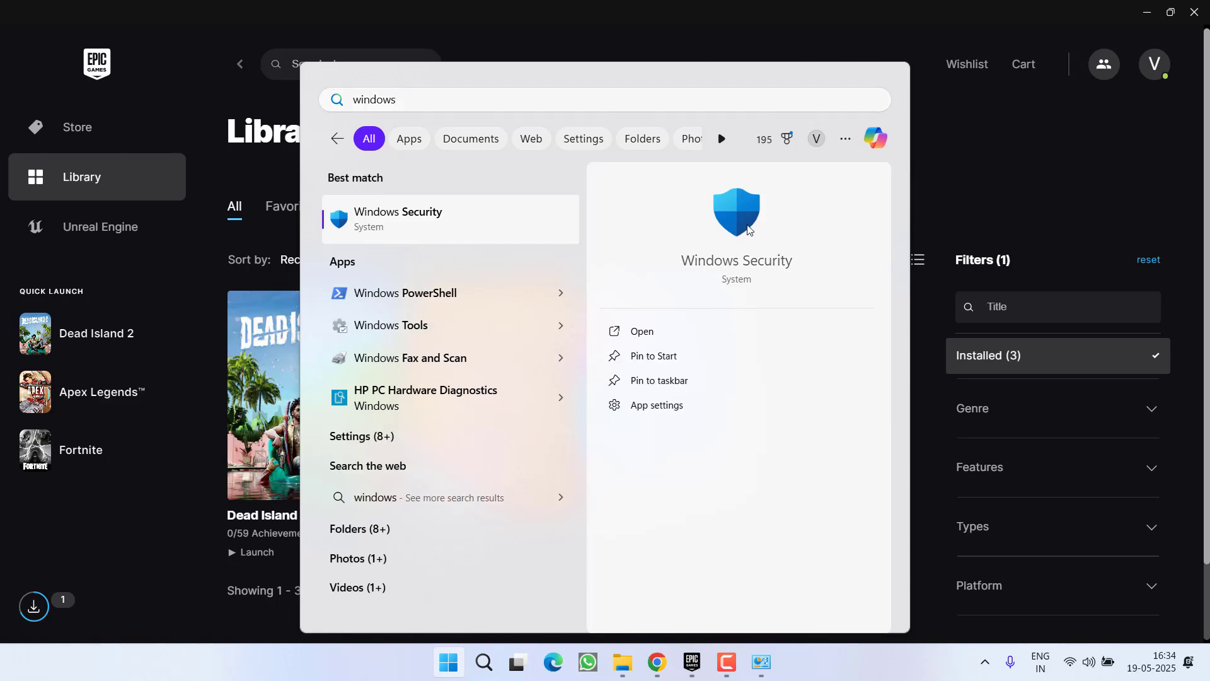
click(749, 229)
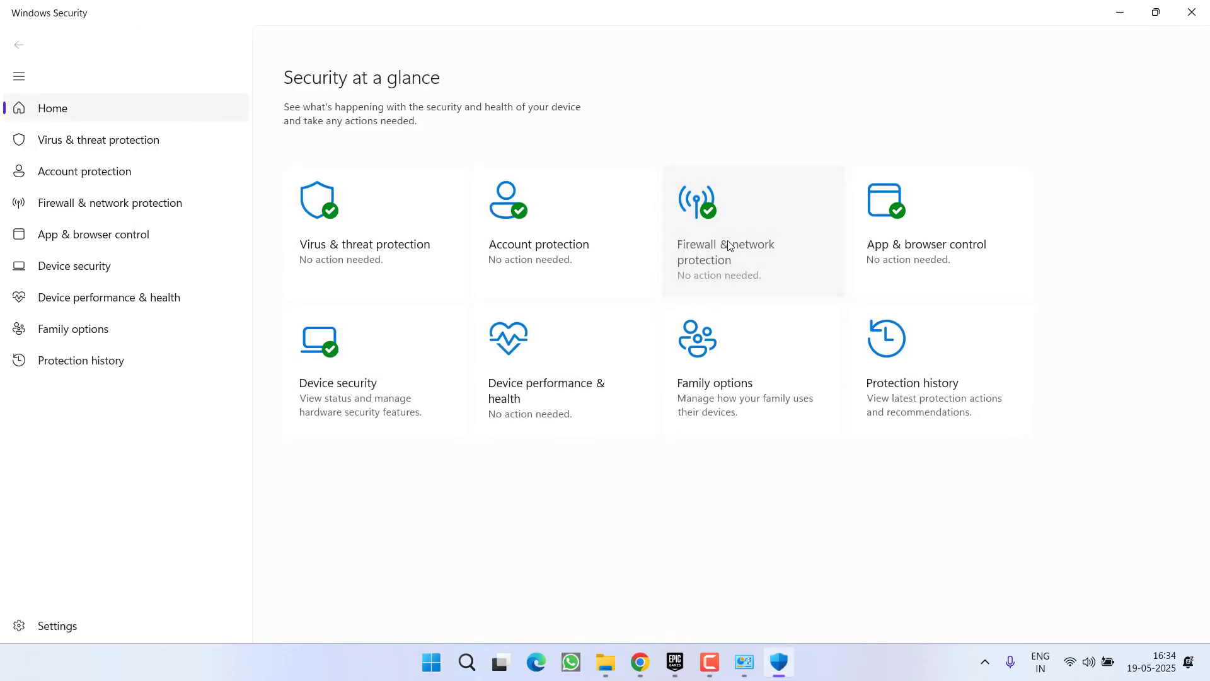
click(730, 246)
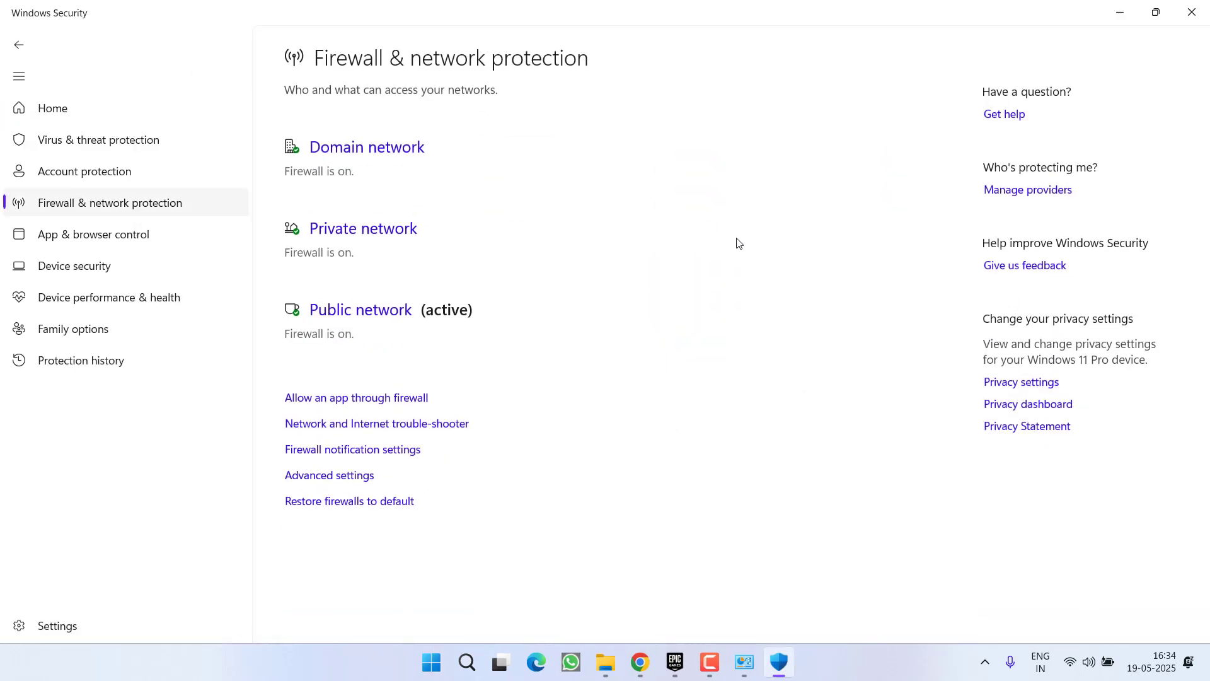
click(353, 399)
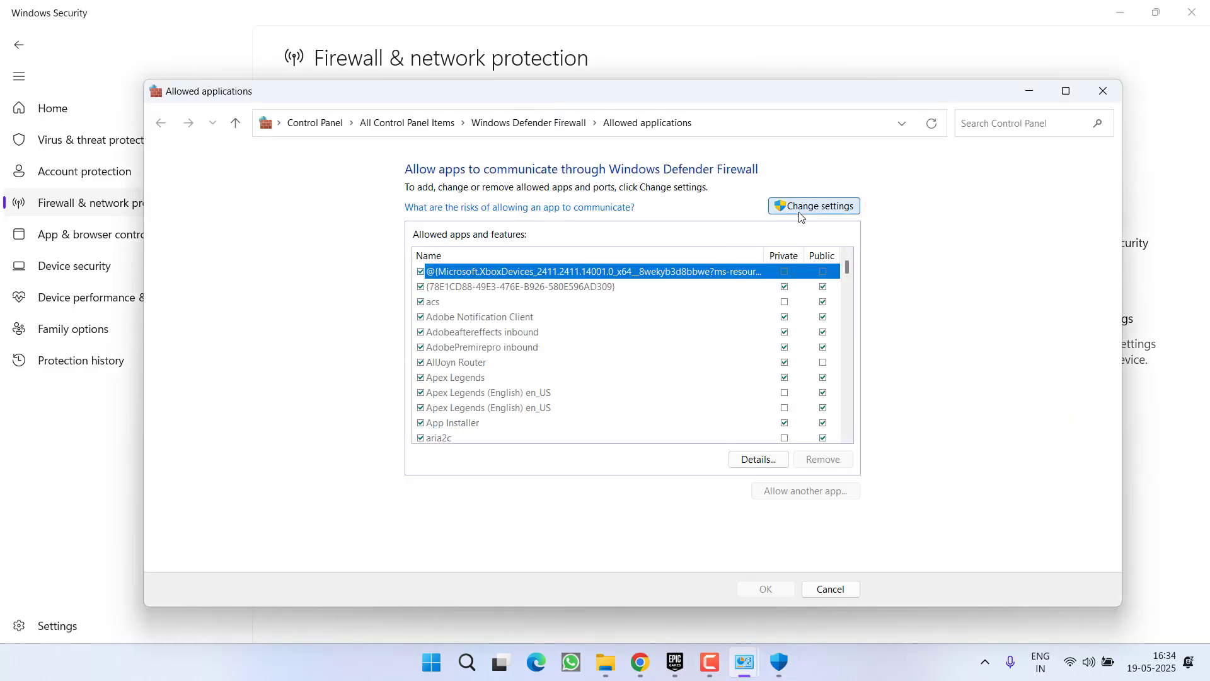
Step: Unlock the allowed-apps list and add DeadIsland.exe from F:\Epic Games\DeadIsland2 as an allowed app
click(814, 206)
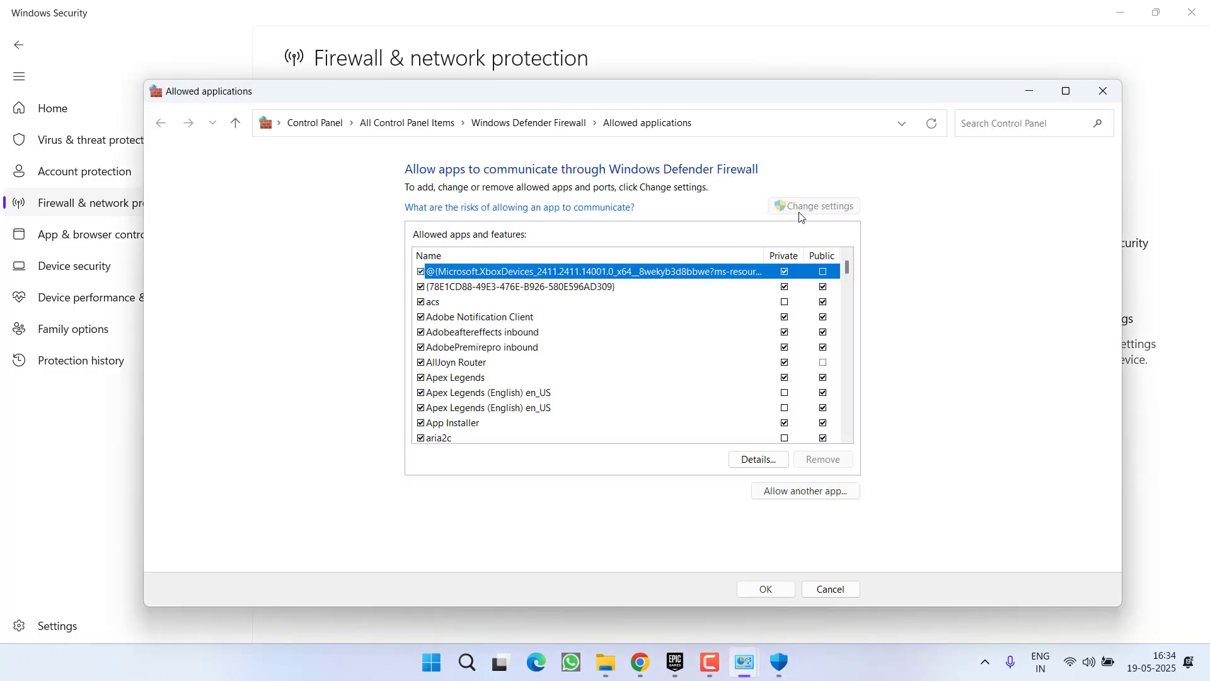
click(766, 491)
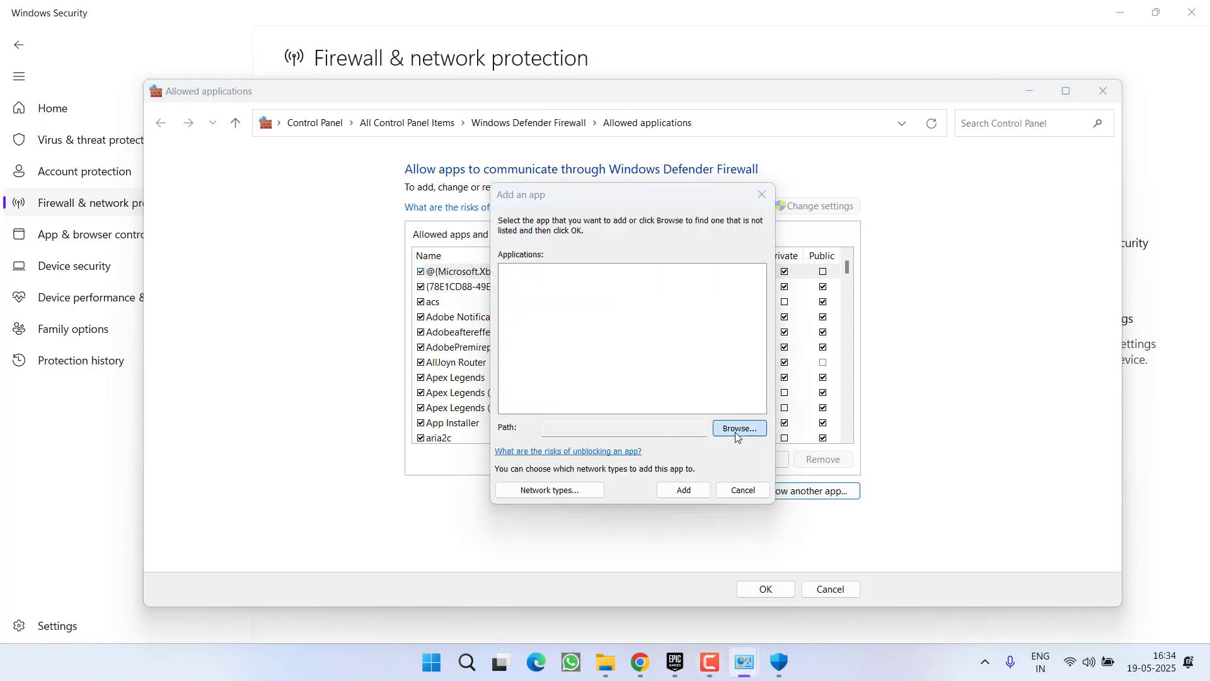
click(735, 433)
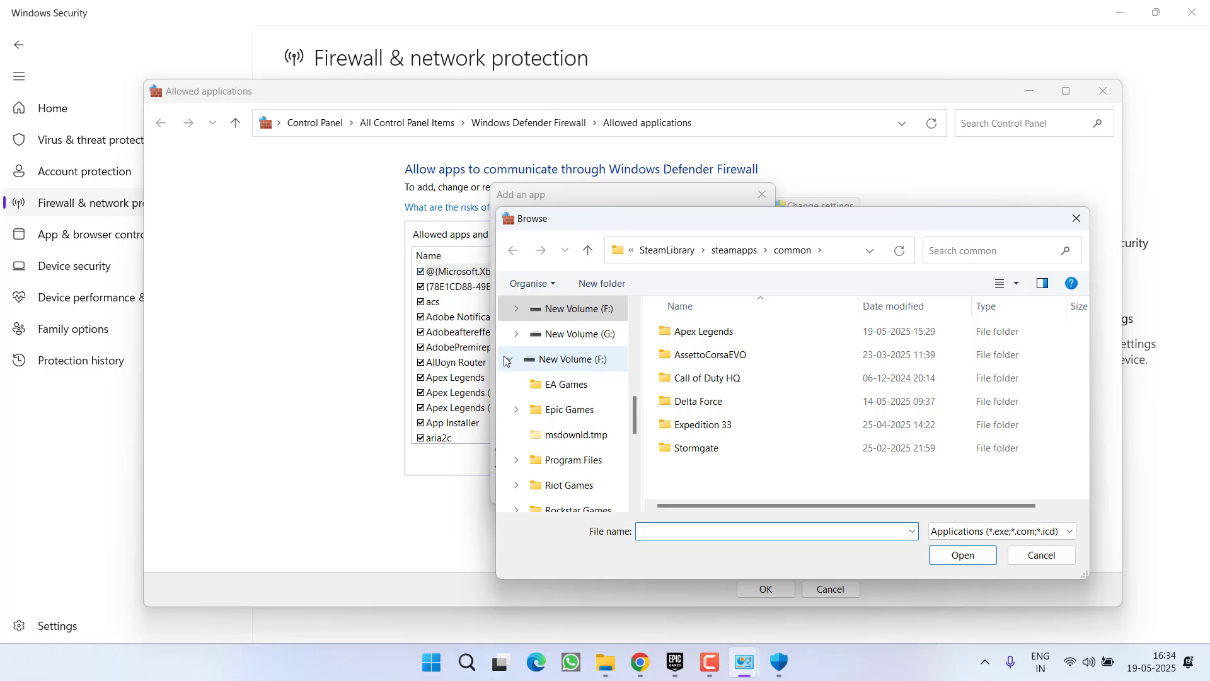
click(553, 359)
double_click(696, 354)
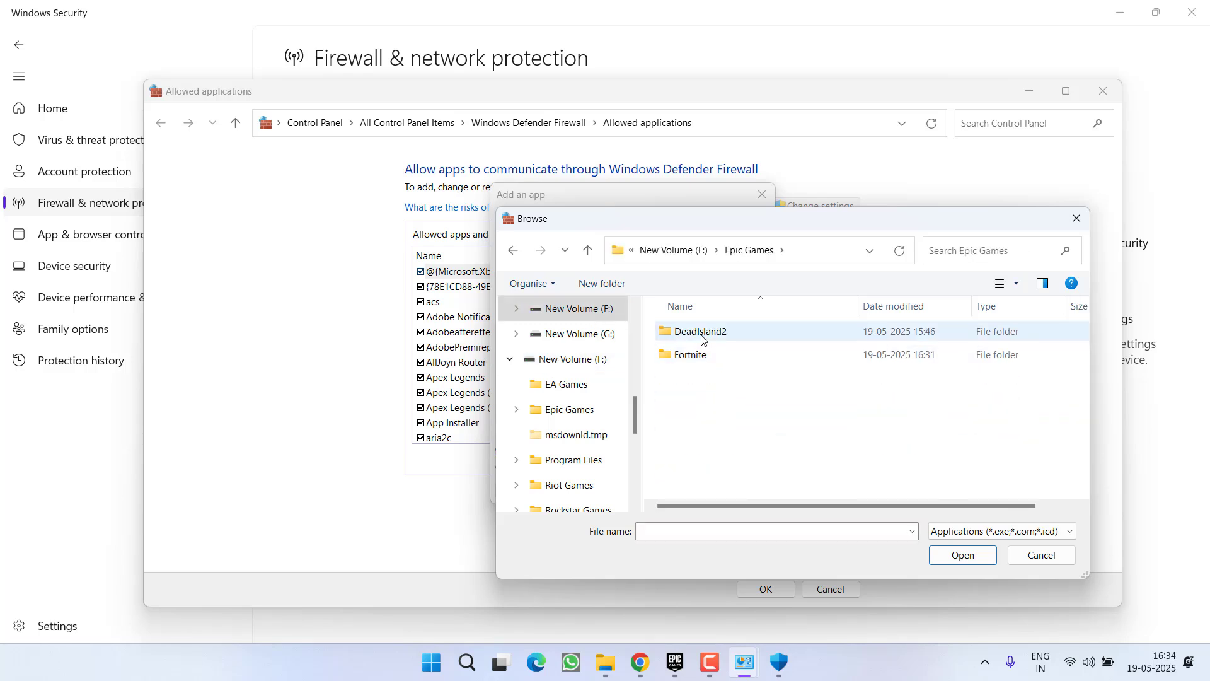
double_click(697, 331)
click(701, 431)
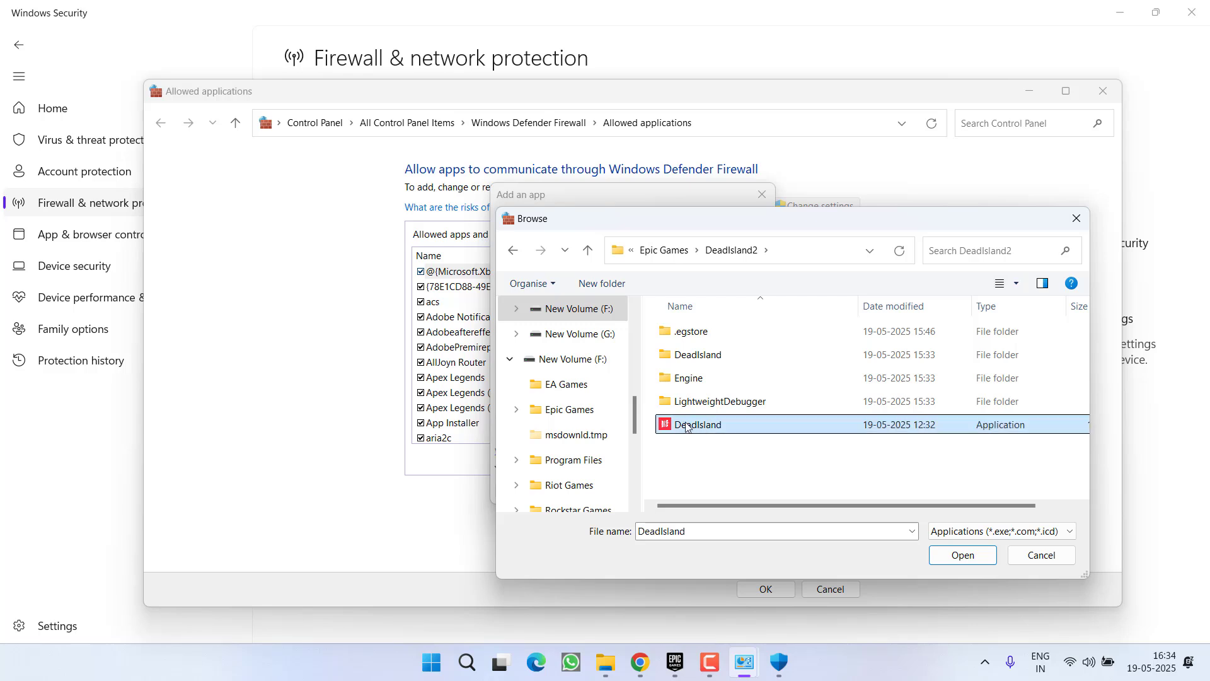
double_click(693, 427)
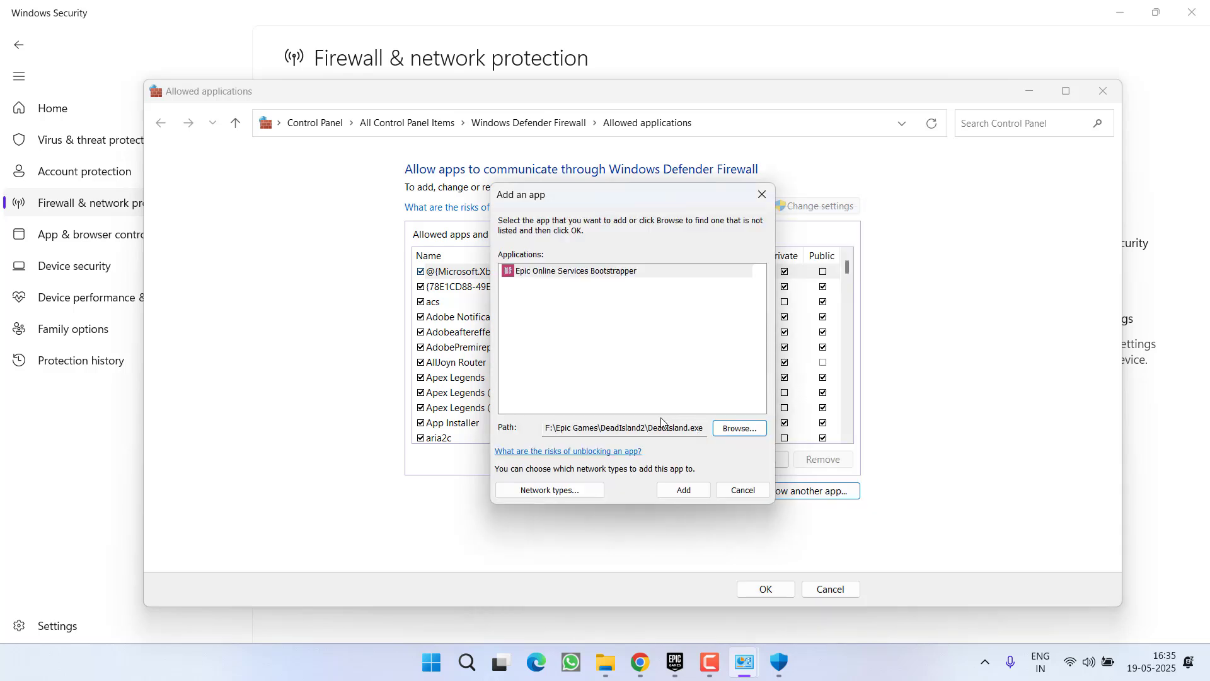
click(697, 487)
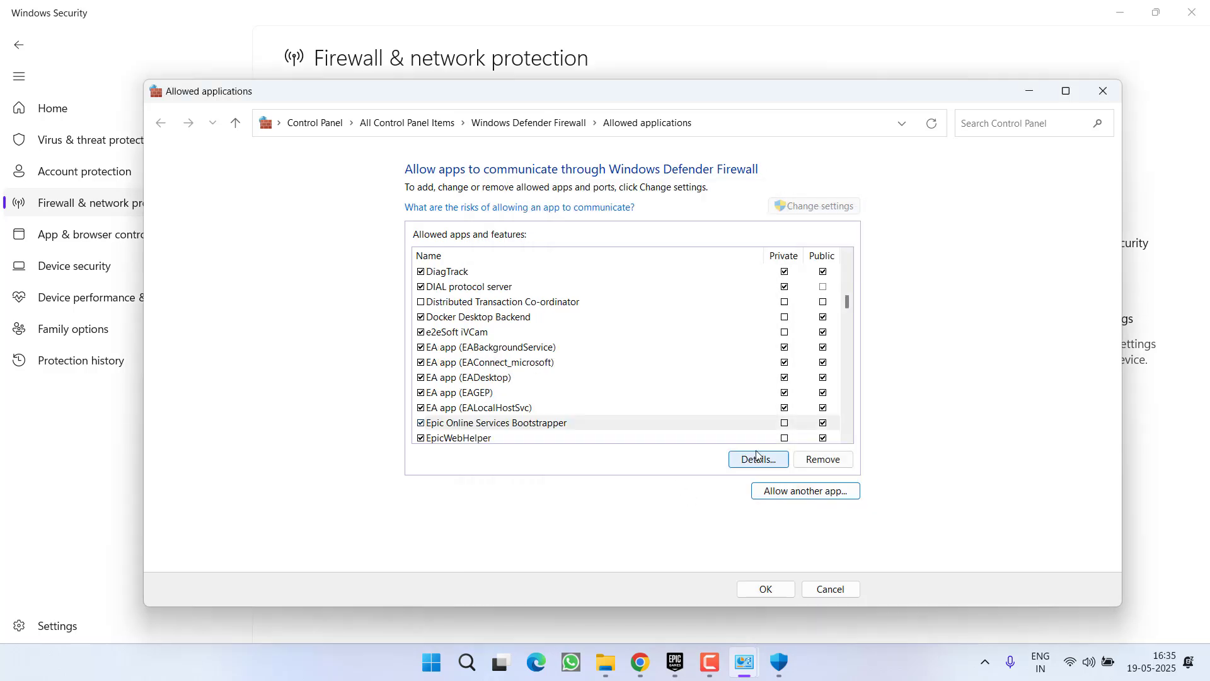
Step: Add DeadIsland-Win64-Shipping from the game's DeadIsland\Binaries\Win64 folder to the allowed apps
click(795, 497)
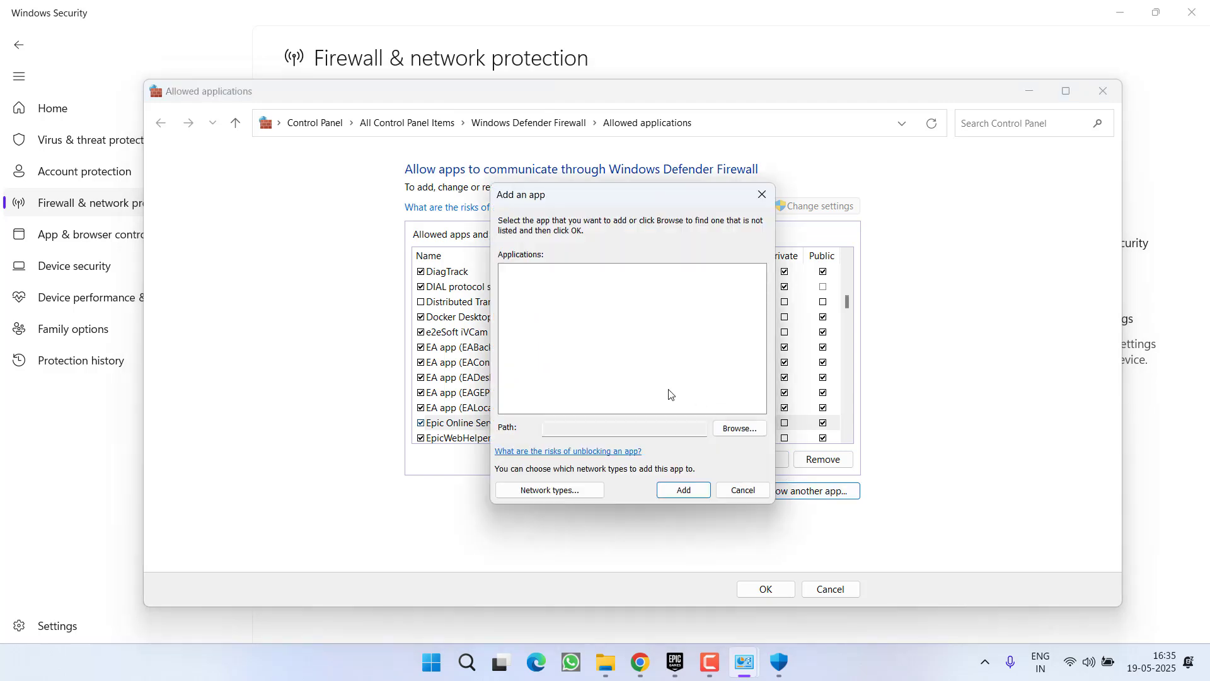
click(741, 429)
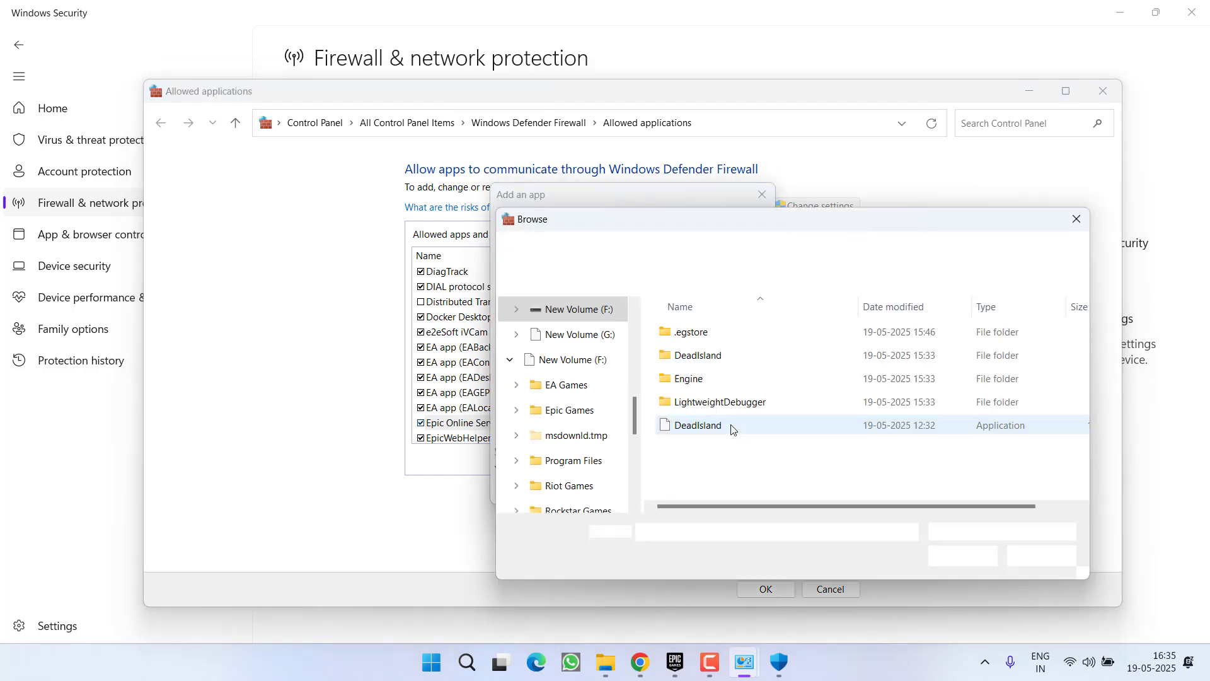
double_click(696, 356)
double_click(684, 332)
double_click(683, 332)
click(713, 339)
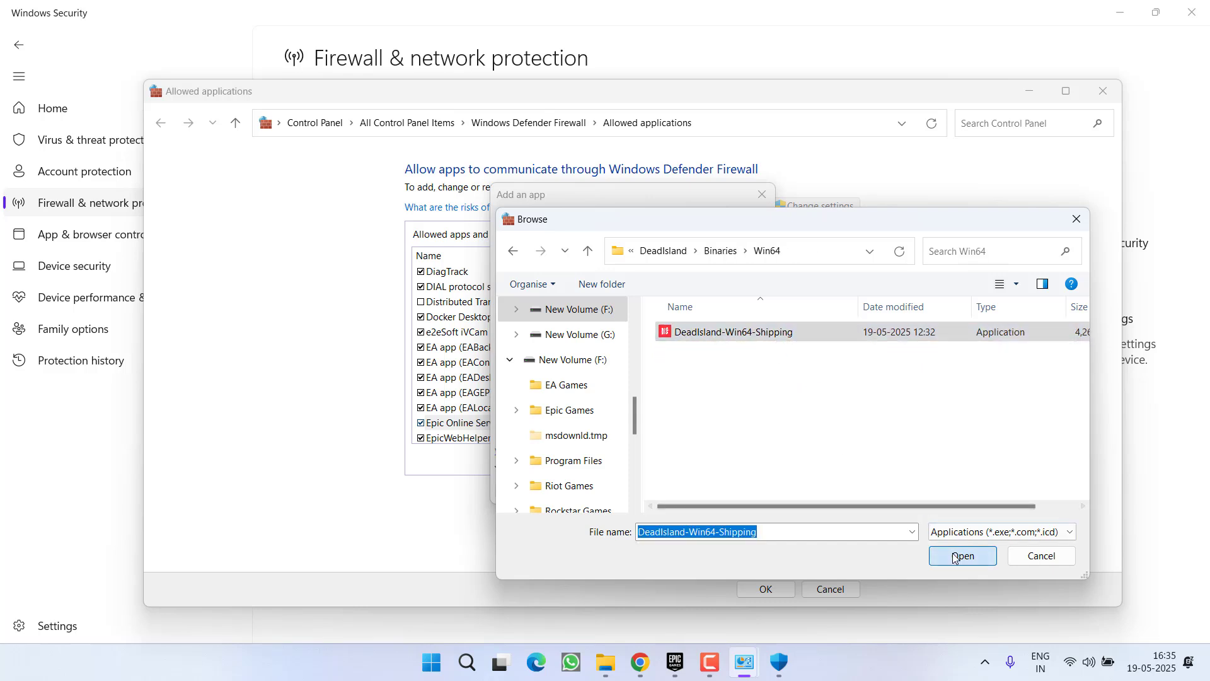
key(Return)
click(701, 490)
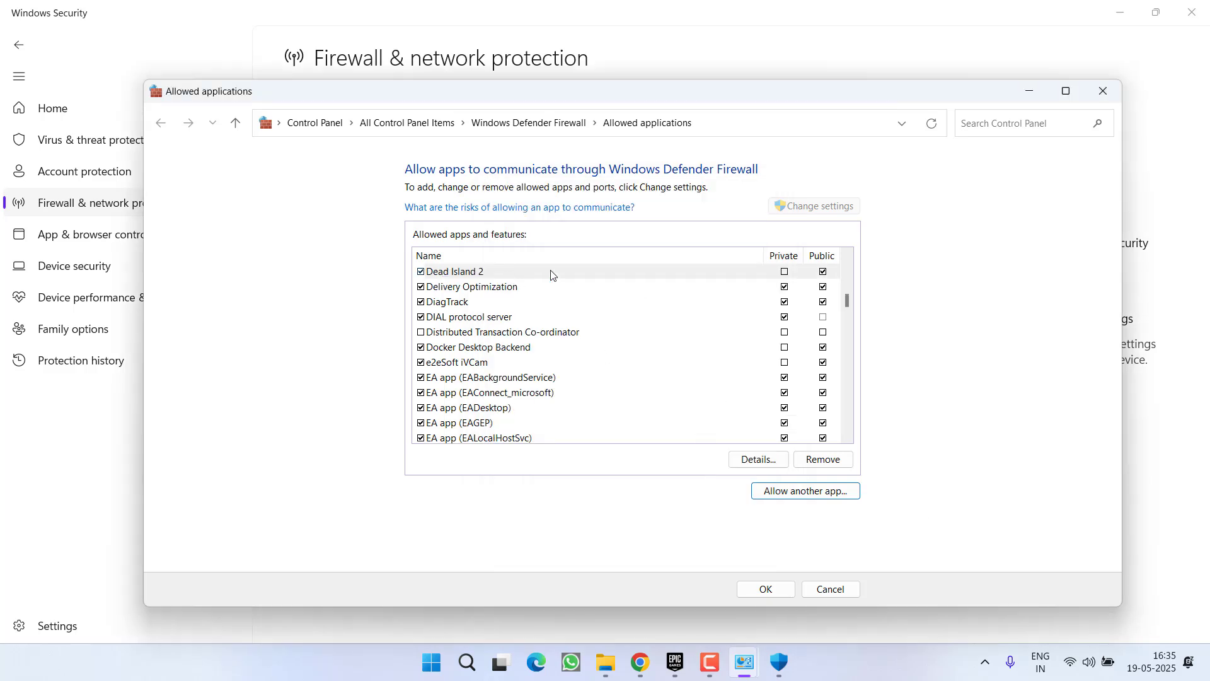
Step: Allow Dead Island 2 on private networks, save the firewall changes and close Windows Security
click(785, 273)
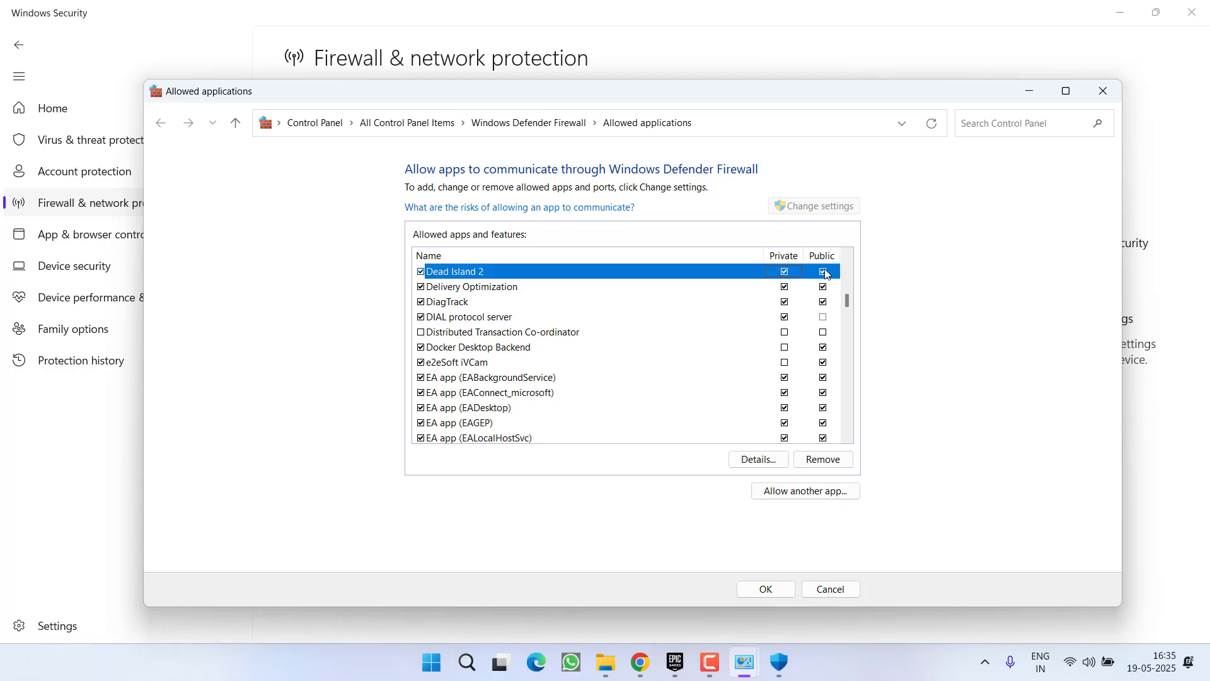
click(766, 589)
click(1193, 11)
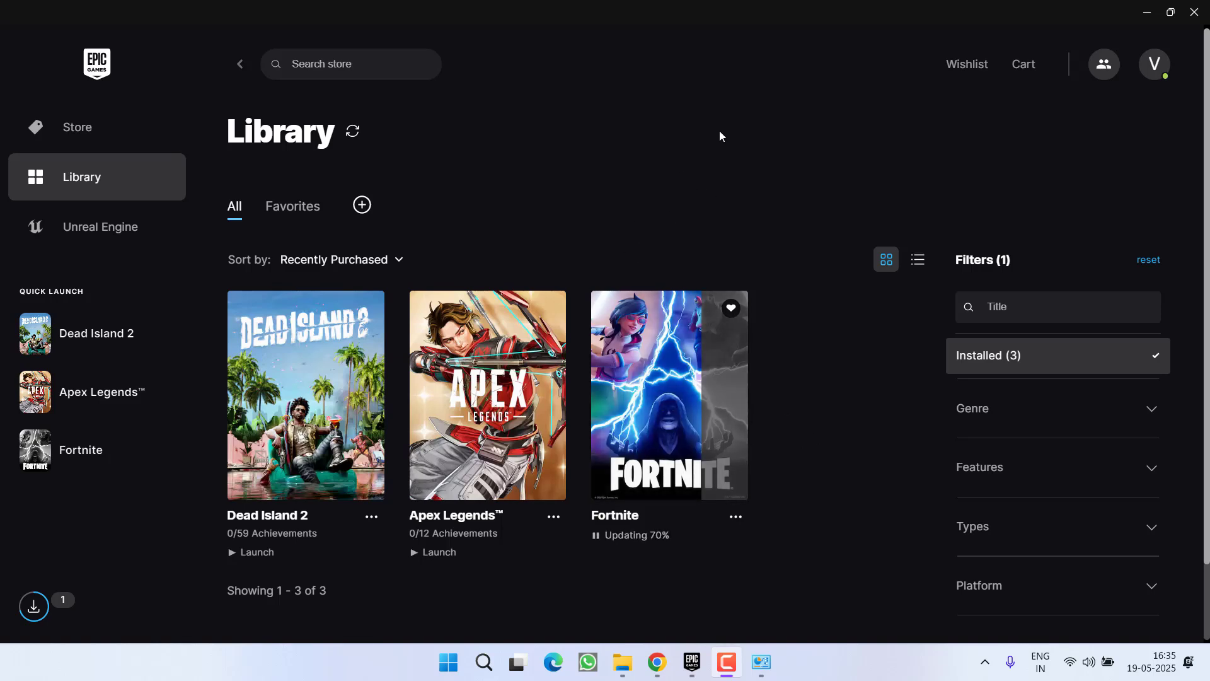
Step: Open the Epic Games folder inside Program Files (x86) on the C: drive in File Explorer
key(super+e)
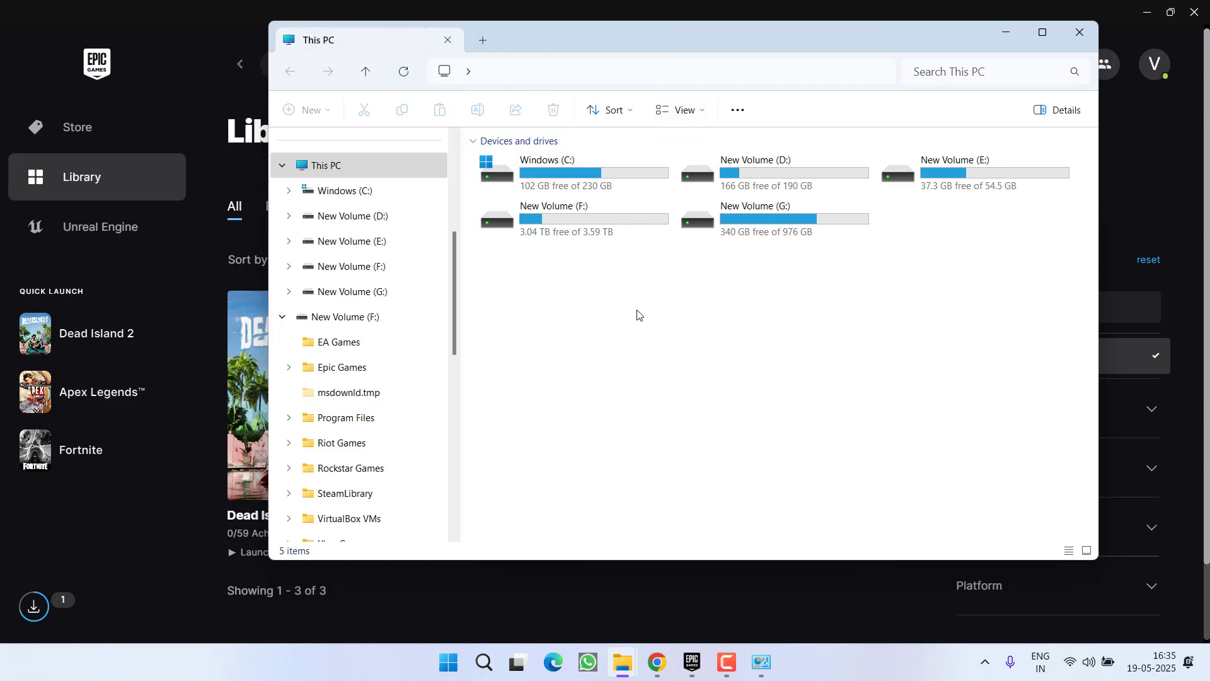
double_click(587, 166)
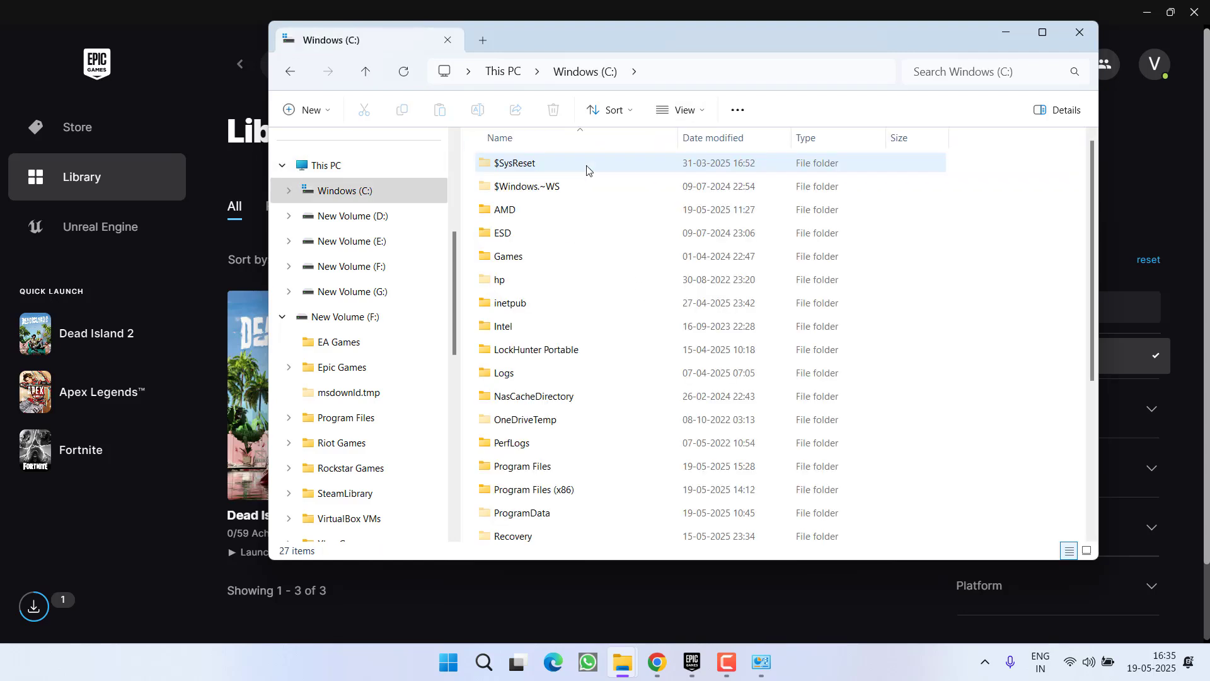
double_click(532, 490)
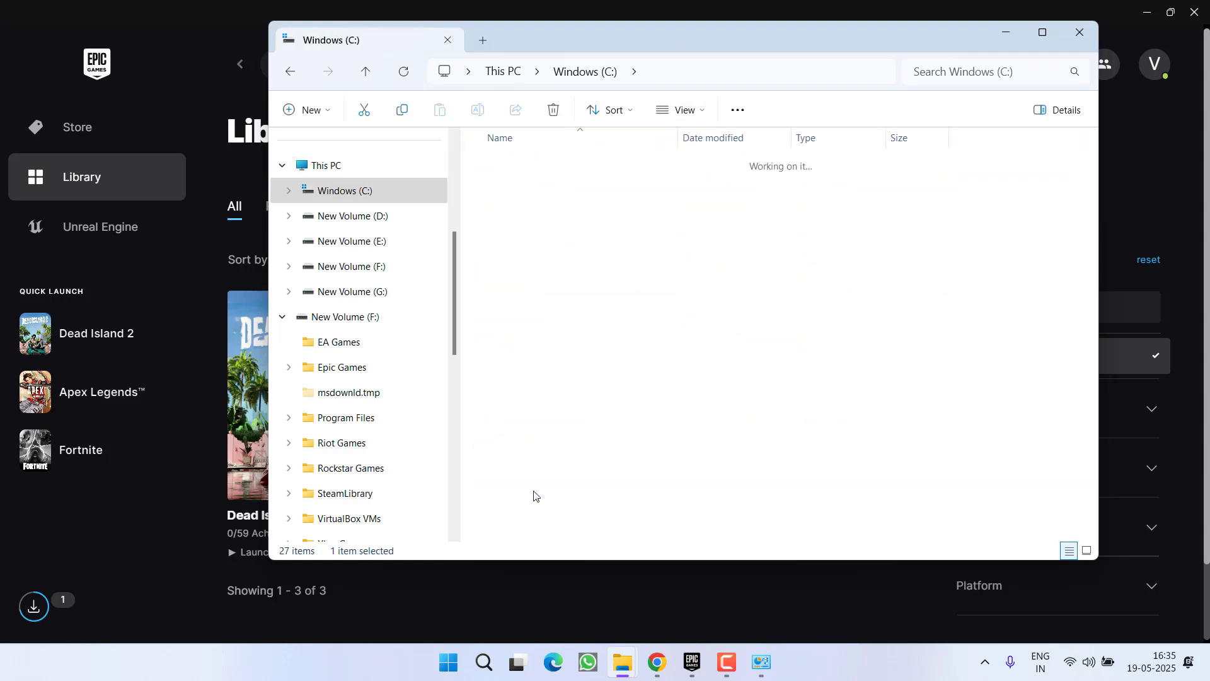
click(546, 302)
click(510, 349)
double_click(520, 421)
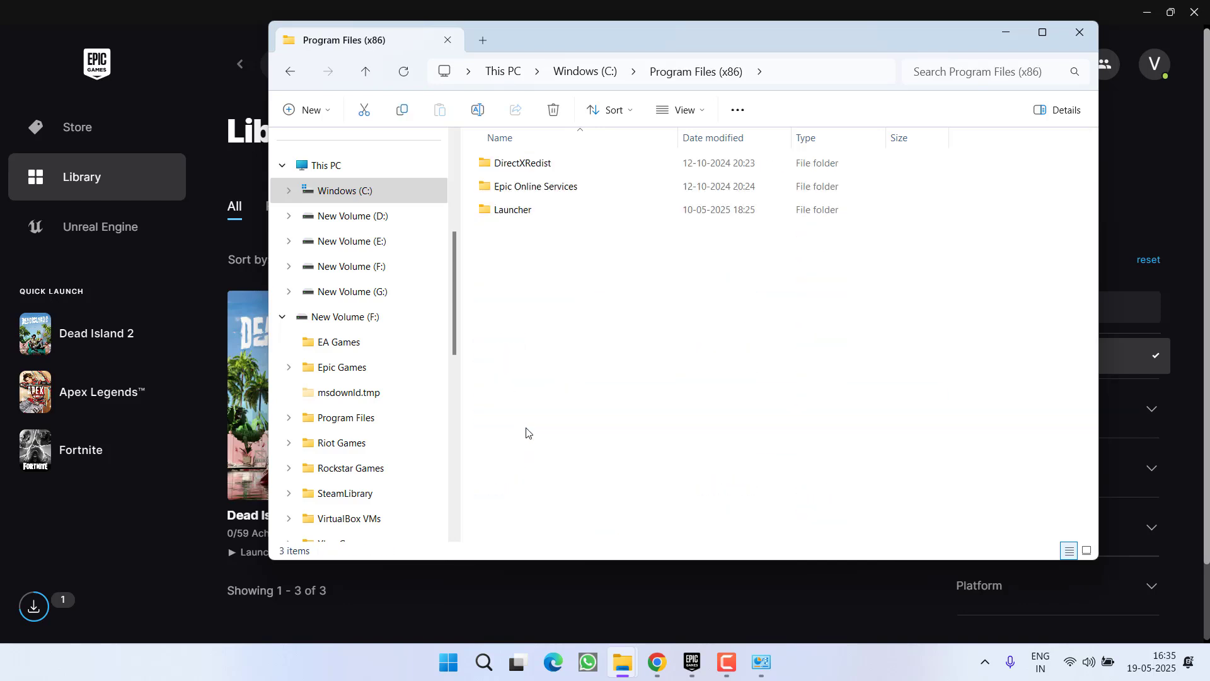
Step: Go to the Launcher\Portal\Extras\EOS folder and select the EpicOnlineServicesInstaller application
double_click(515, 209)
double_click(502, 186)
double_click(502, 184)
double_click(518, 167)
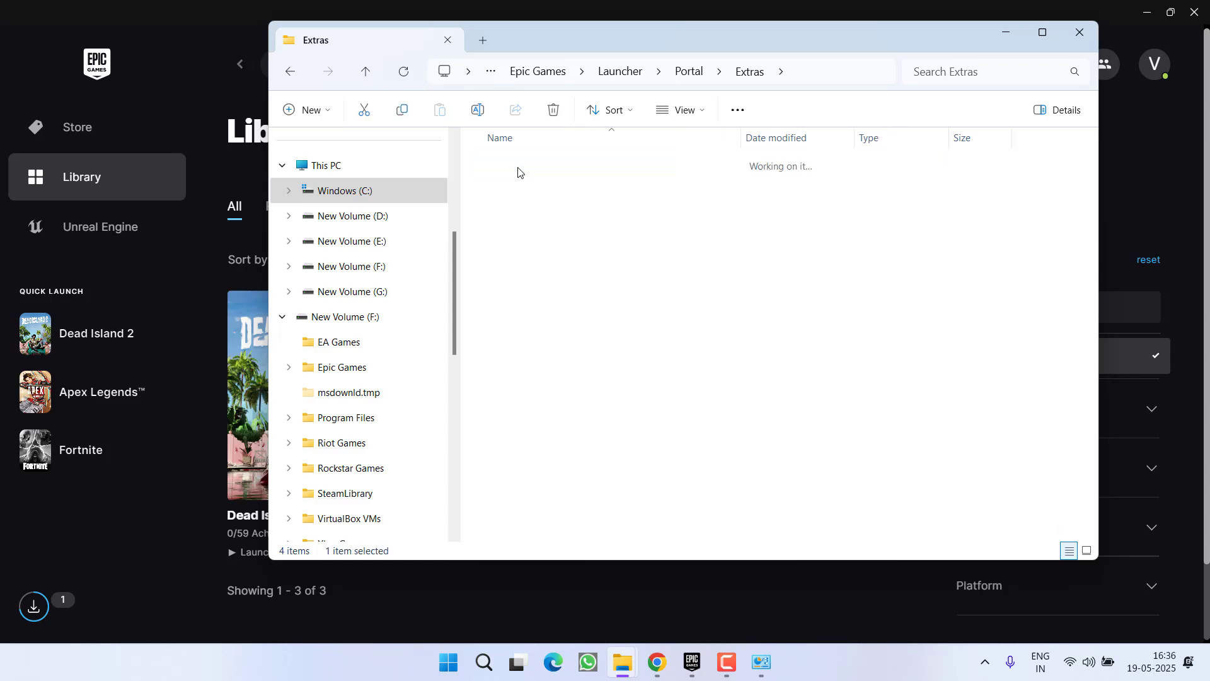
click(595, 188)
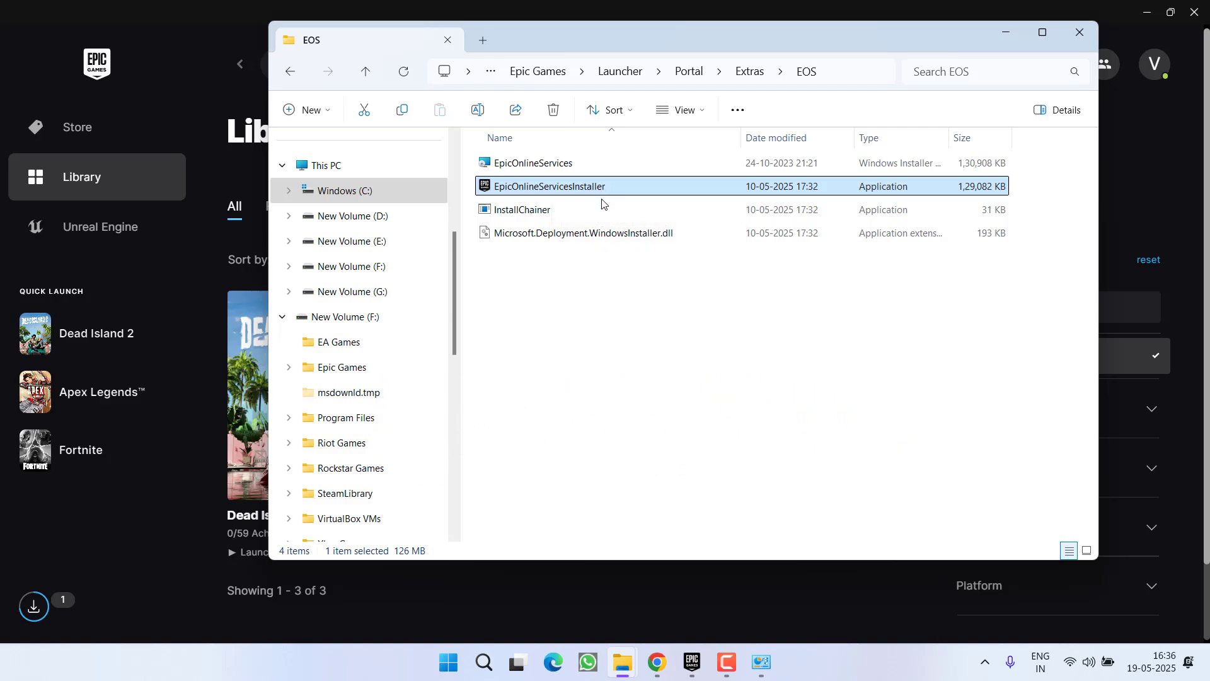
Step: Close the EOS folder window and launch Dead Island 2 from the Epic Games library
click(1080, 33)
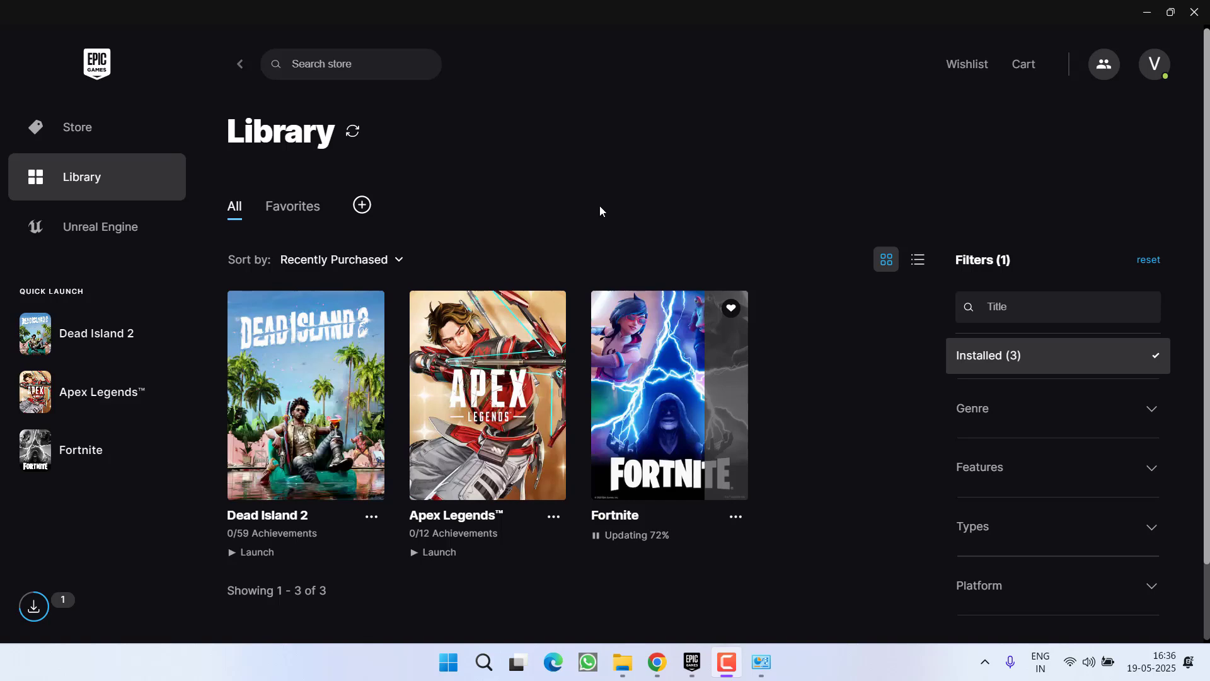
click(335, 414)
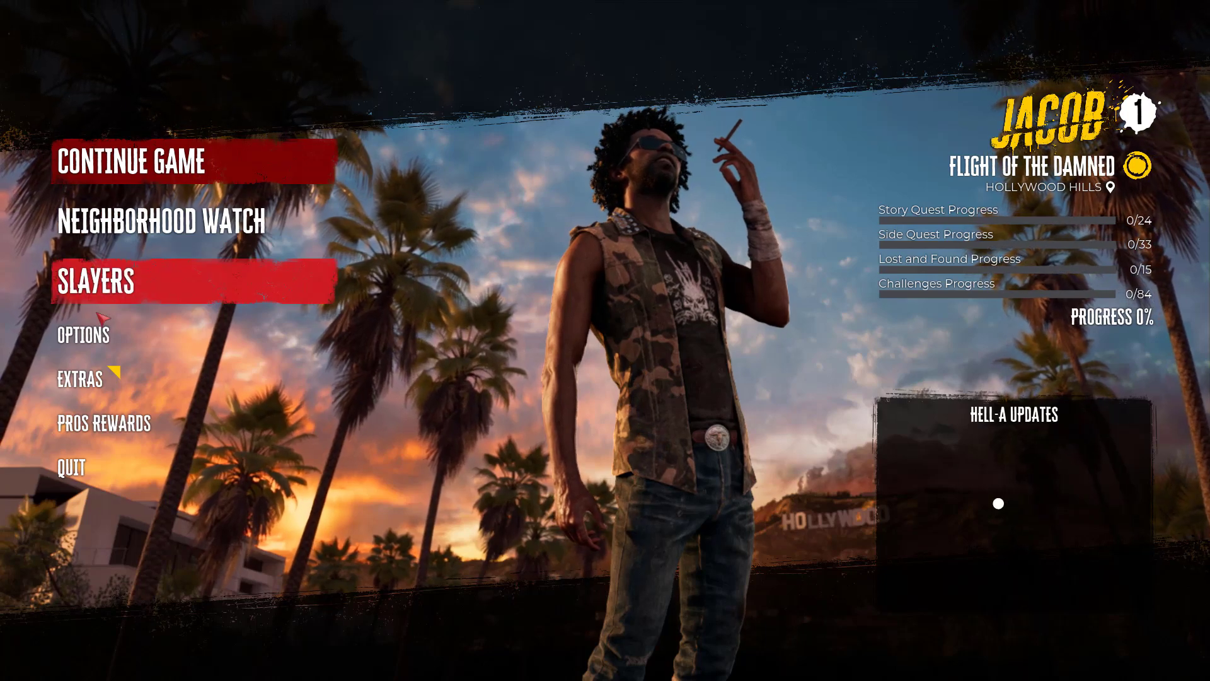
Step: In the game's Online options, set the game type to Invite Only, disable cross-play and save the changes
click(87, 338)
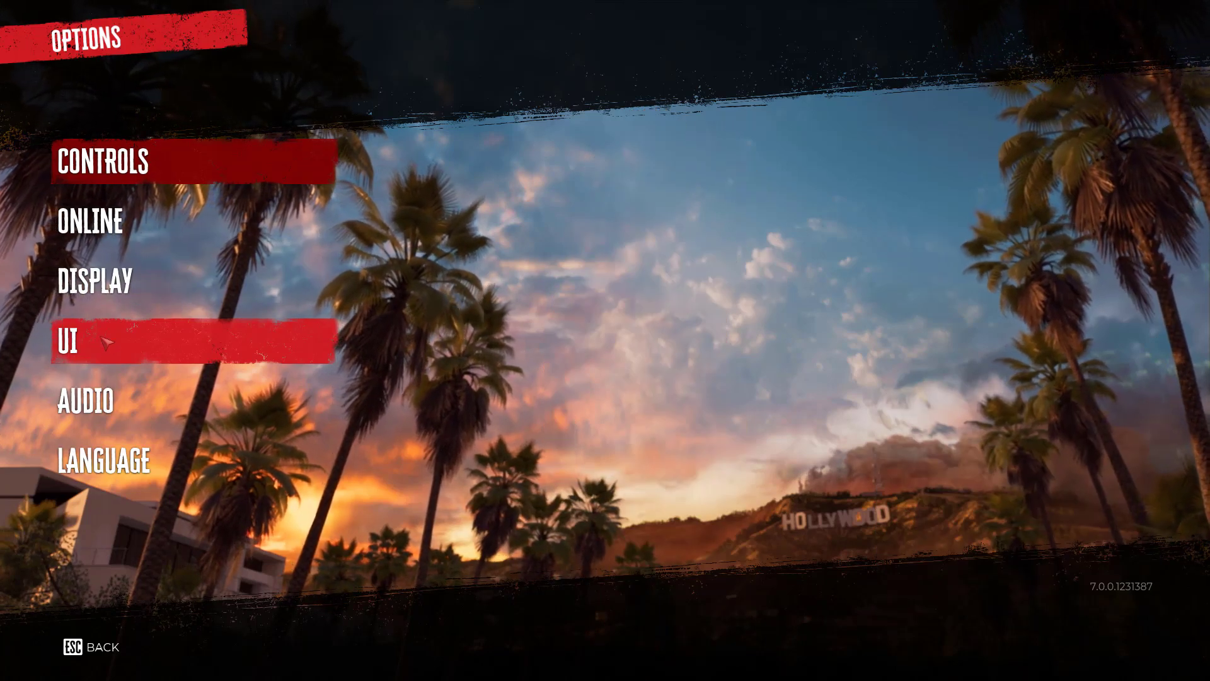
click(166, 226)
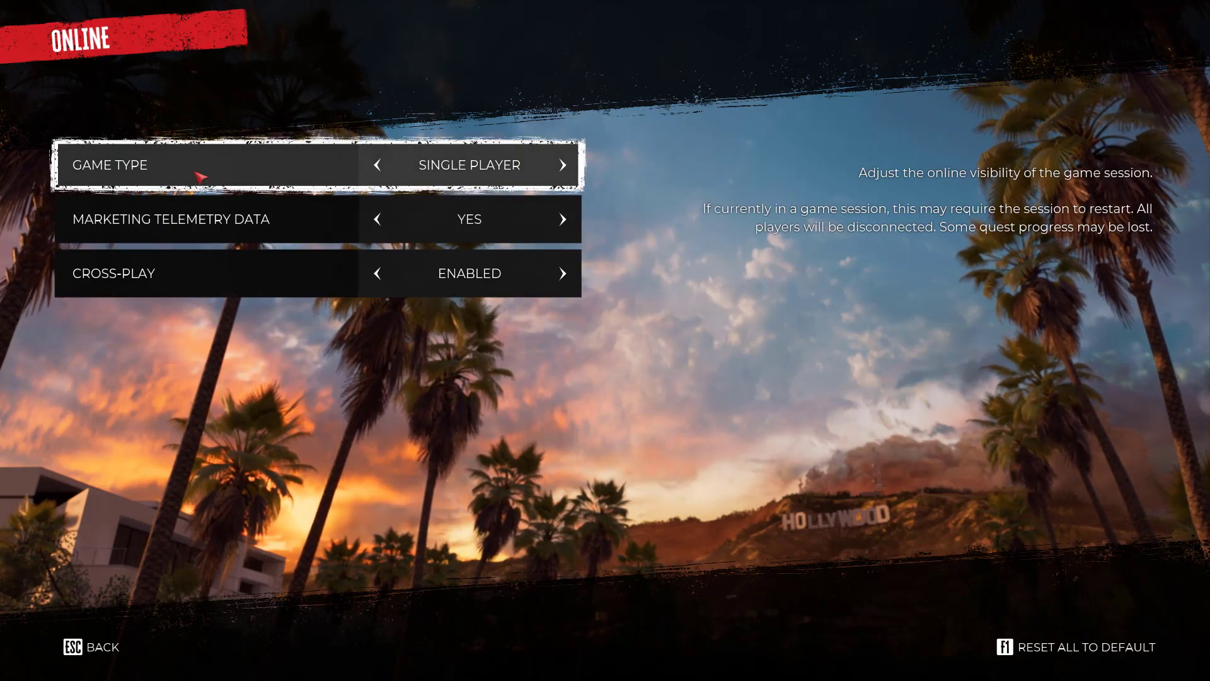
click(563, 165)
click(563, 165)
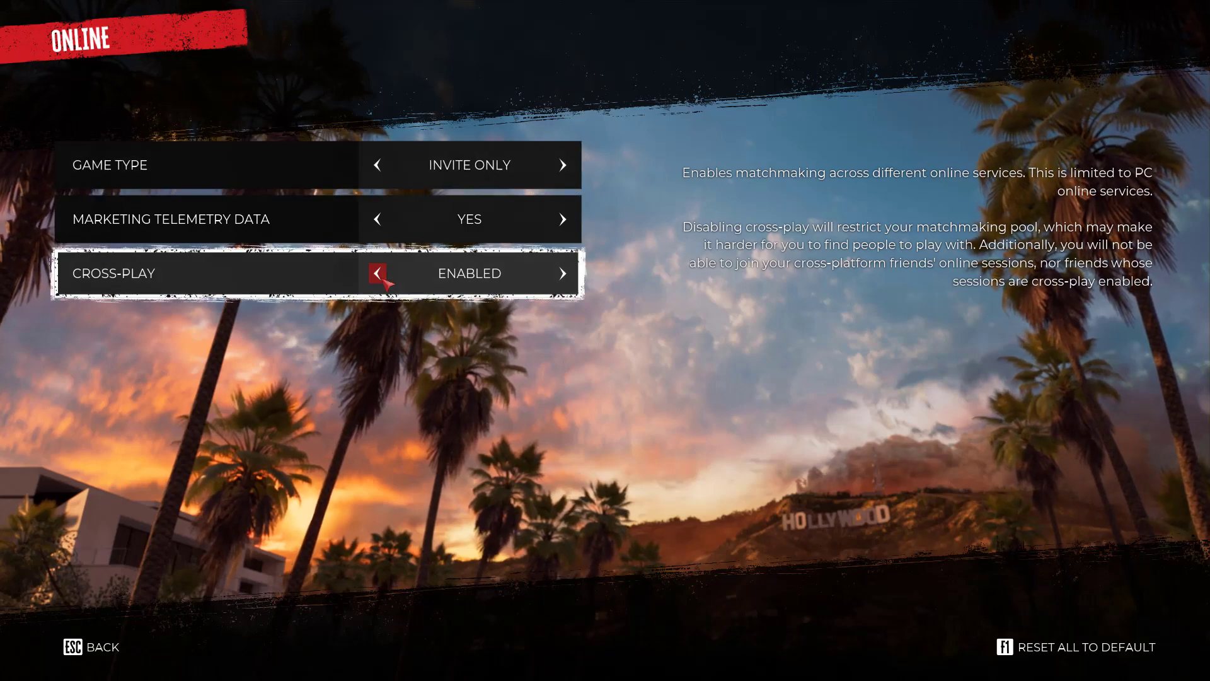
click(377, 273)
key(Escape)
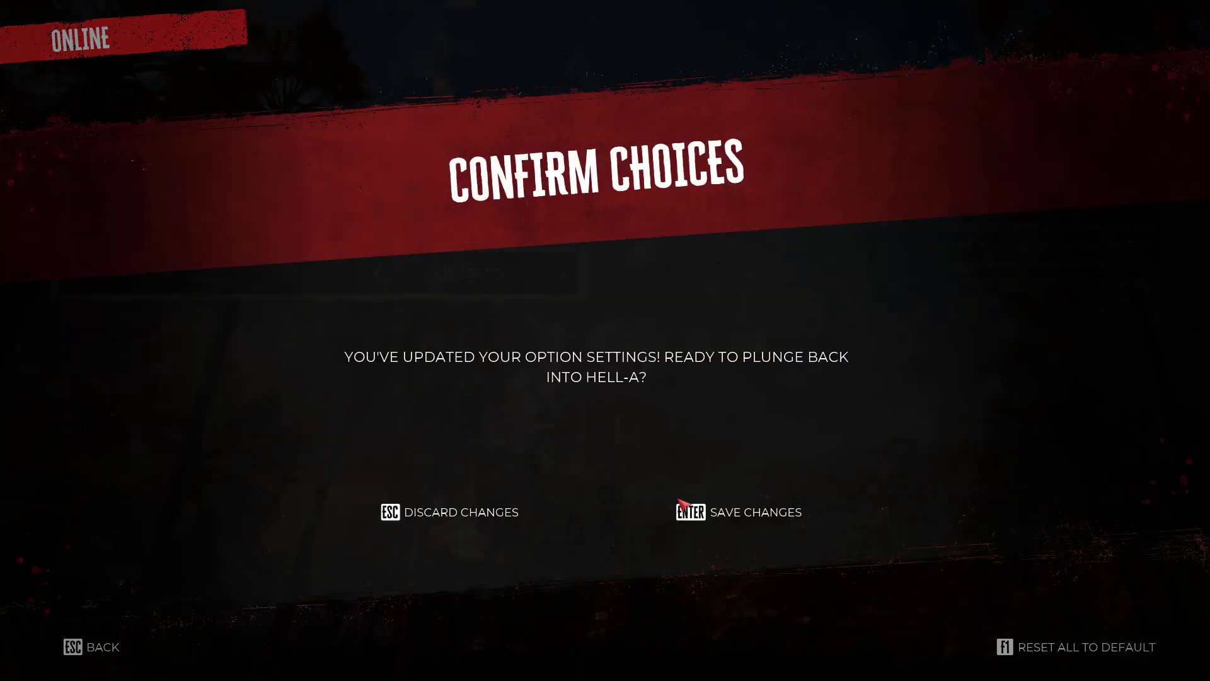
click(687, 509)
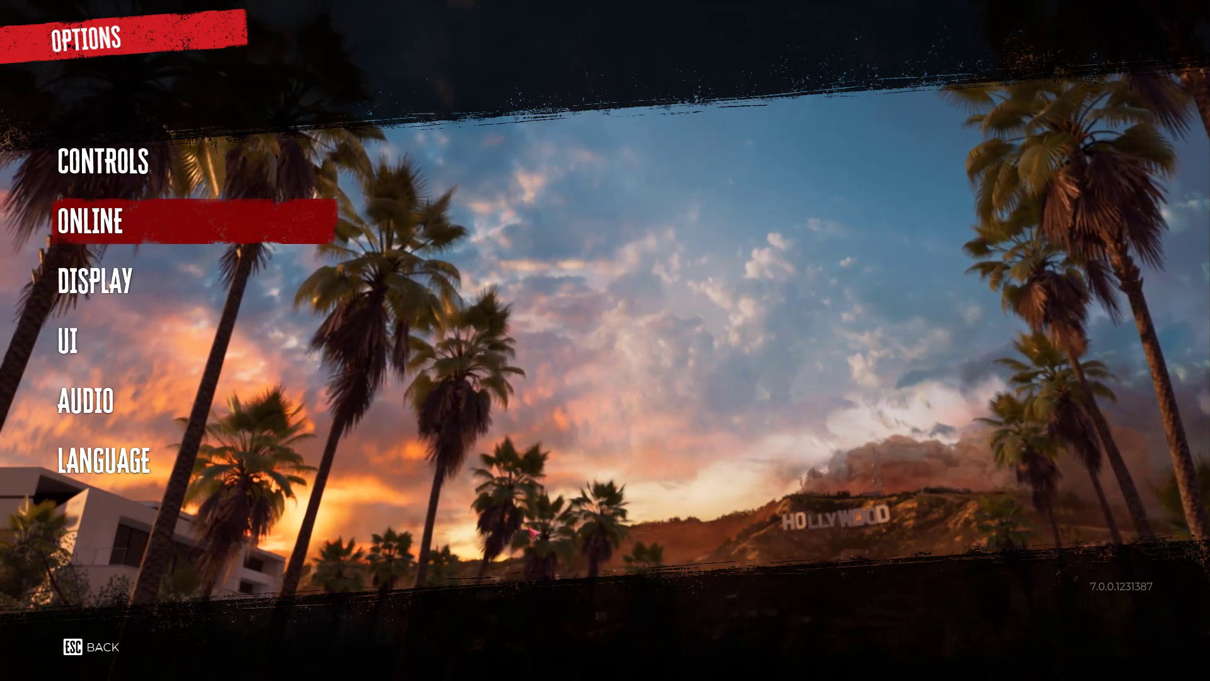
key(Down)
key(Down)
key(Up)
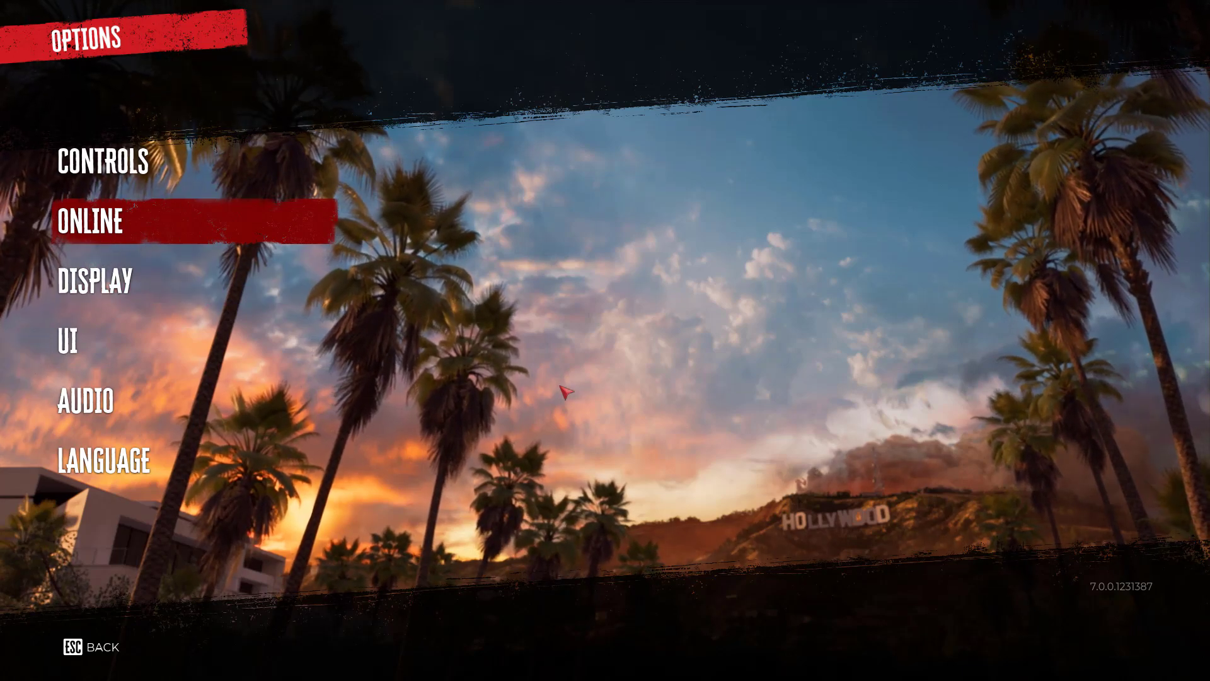